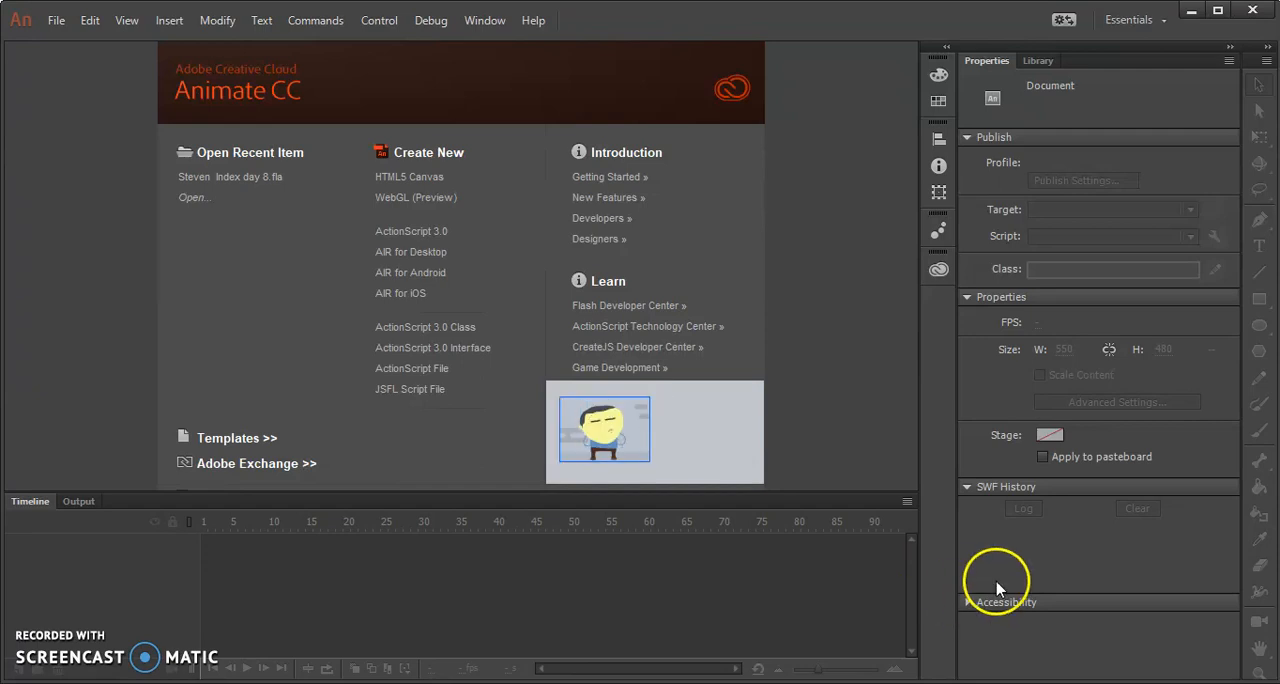
Create a new ActionScript 3.0 document, then test the empty movie and close its preview.
click(426, 236)
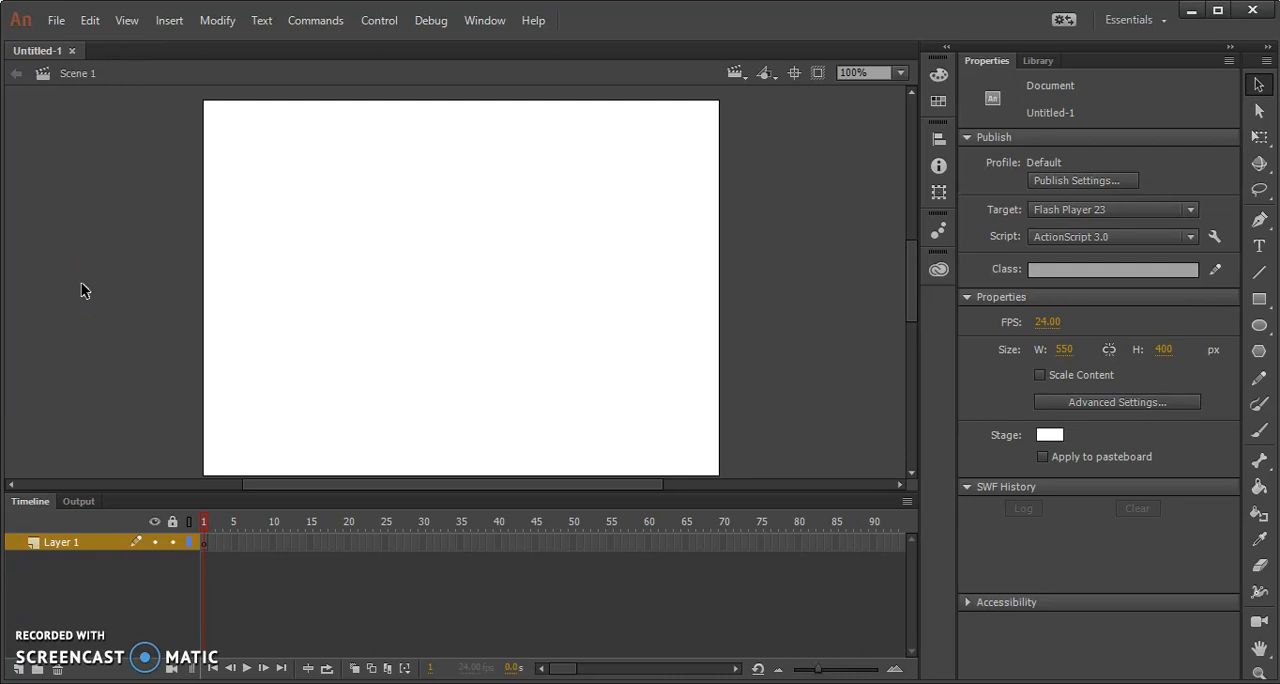
key(ctrl+Return)
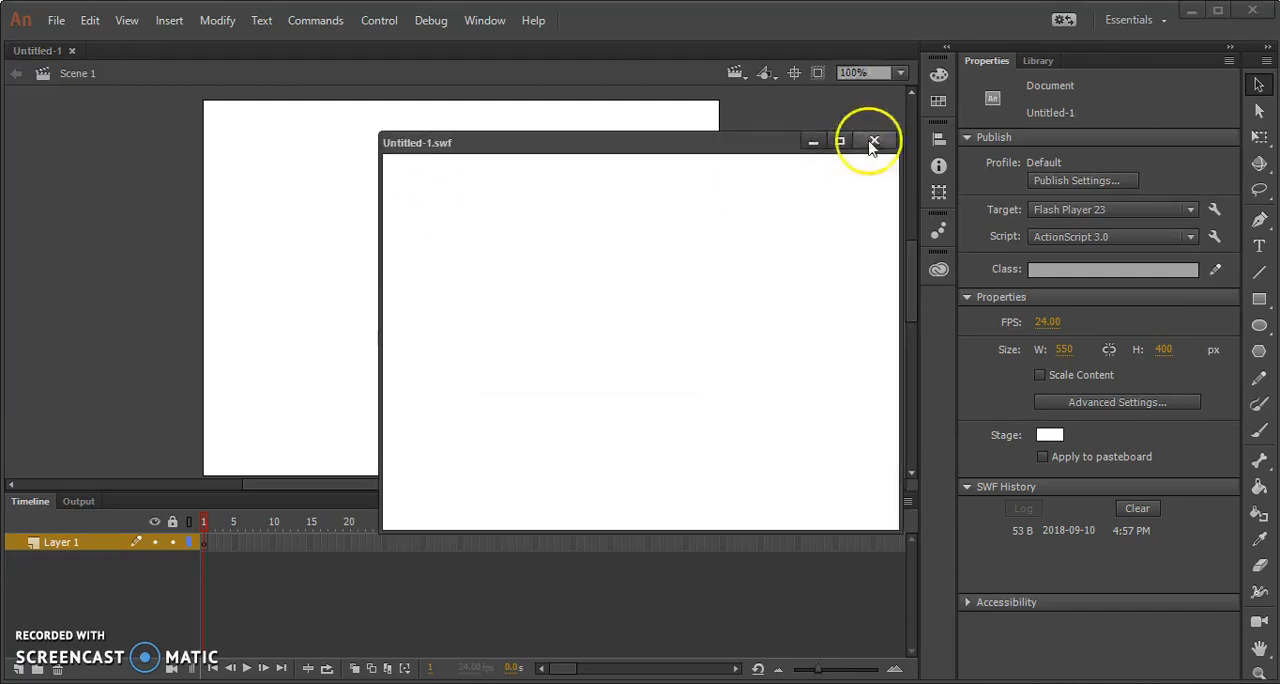
mouse_move(729, 137)
mouse_down()
mouse_move(623, 149)
mouse_move(741, 142)
mouse_up()
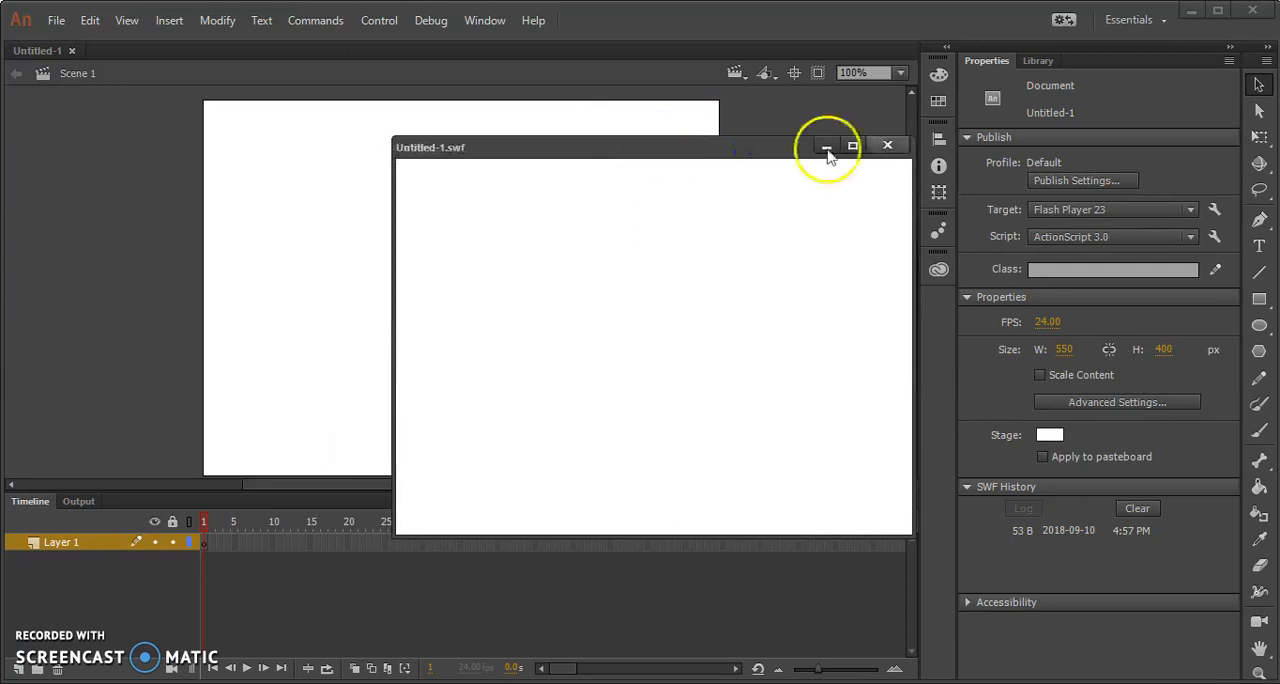
click(885, 146)
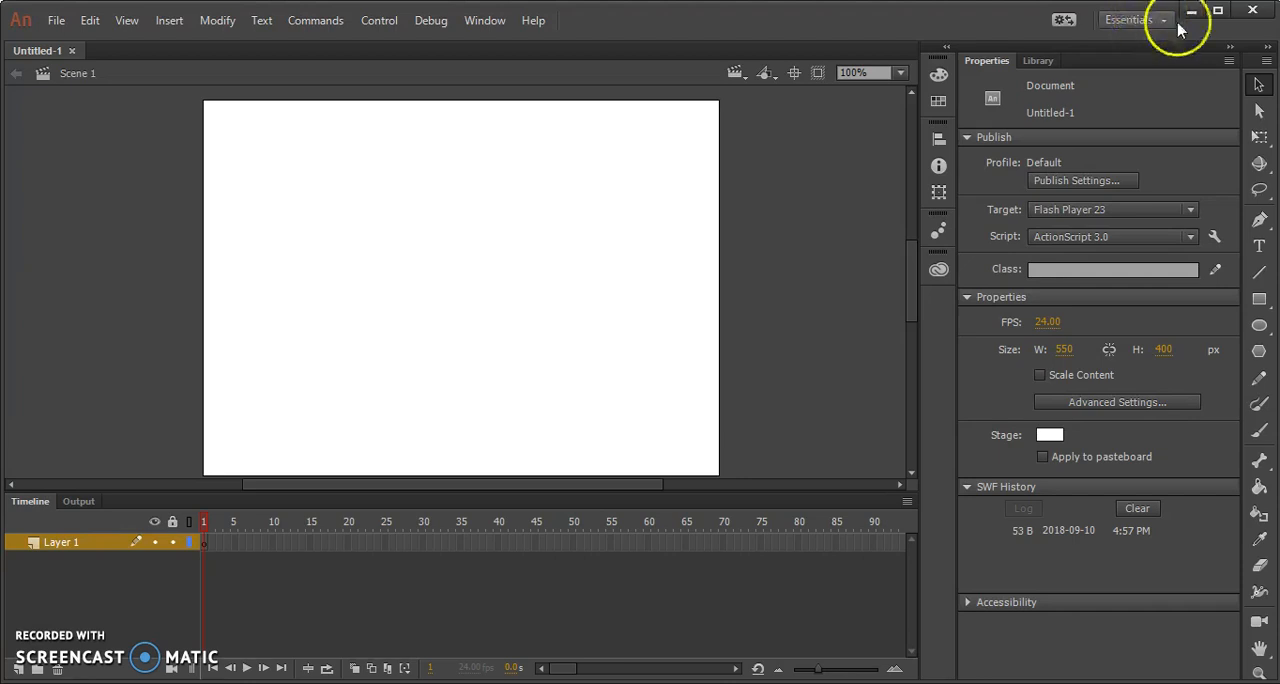
Dock the Tools panel between the stage and the collapsed panel icons, and narrow it to two columns.
drag(1253, 61, 913, 116)
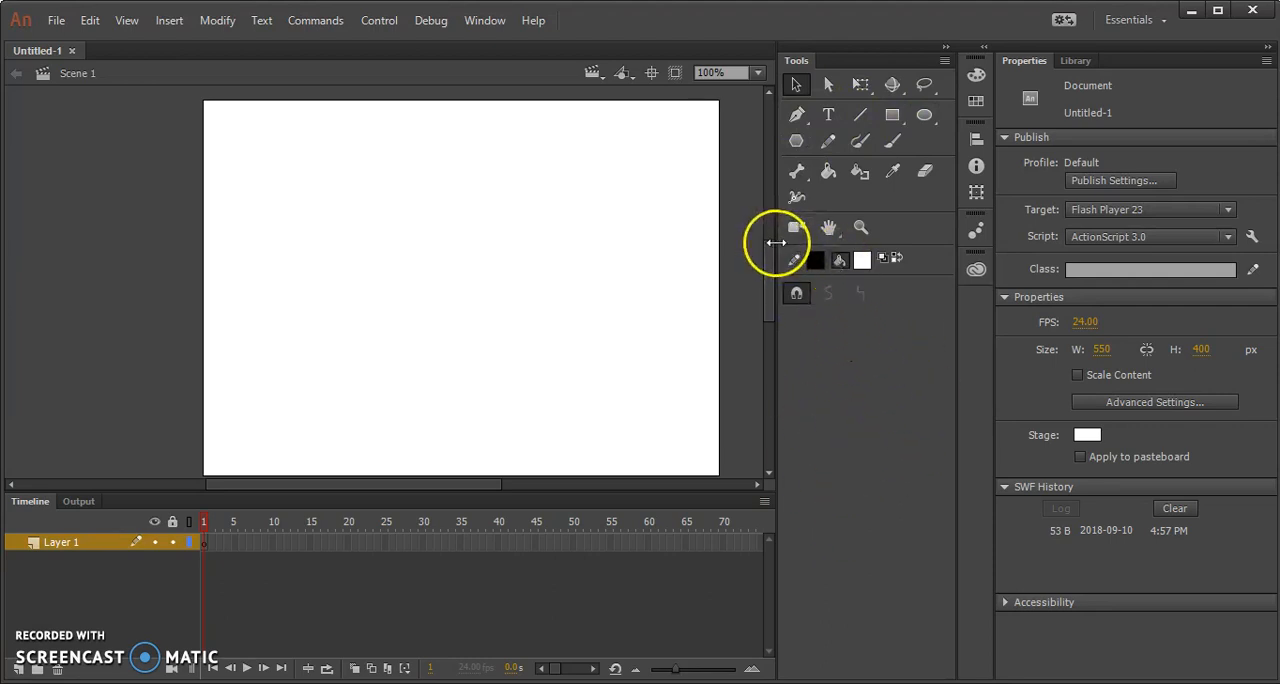
drag(776, 242, 878, 243)
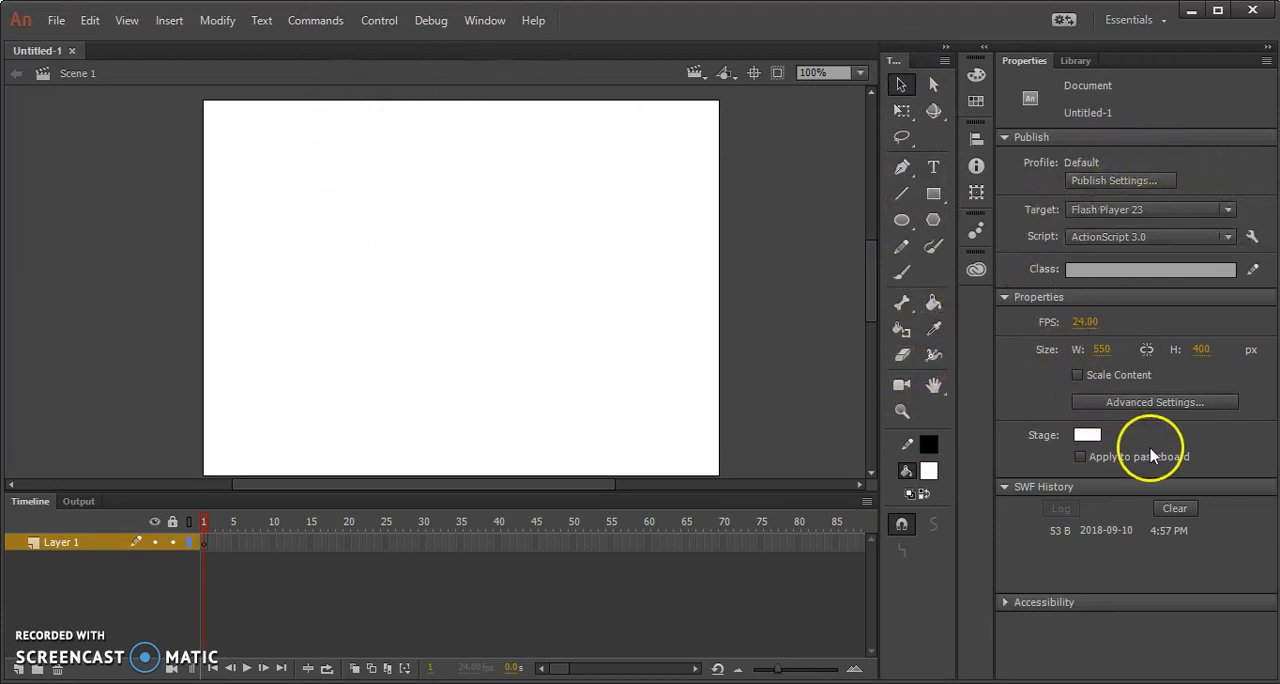
Set the stage width to 800 px, enlarge the stage area above the timeline, and centre the stage.
click(1100, 348)
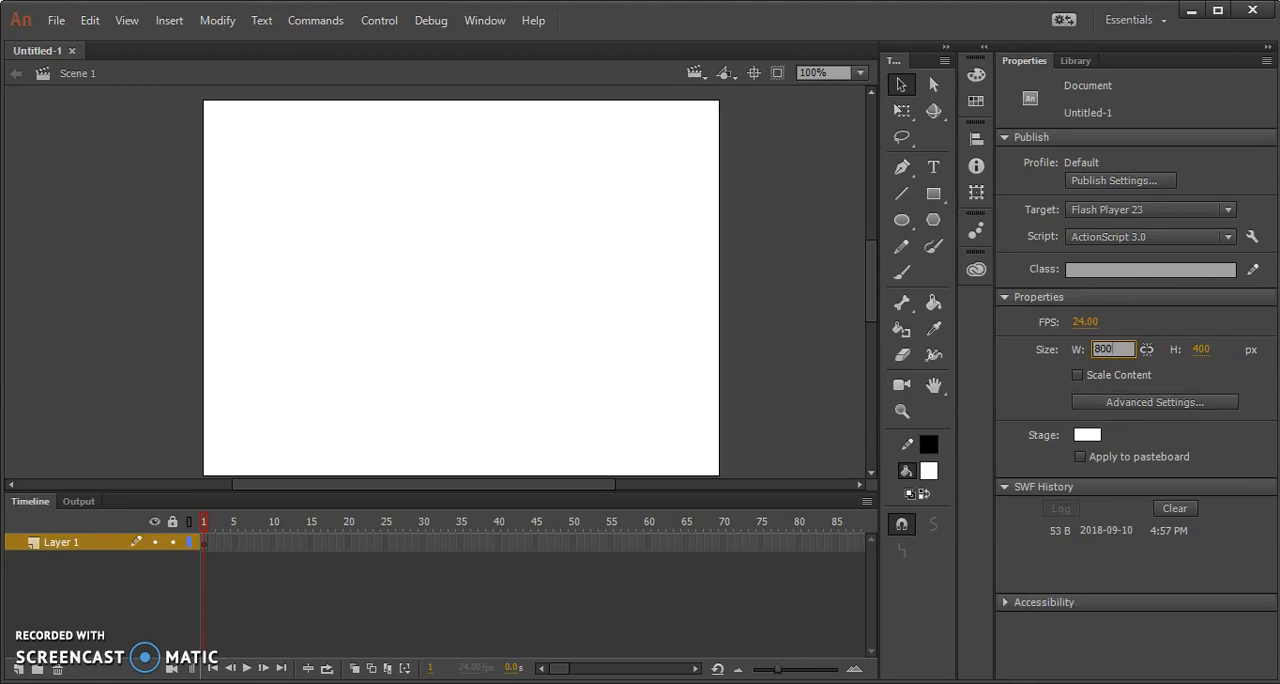
key(Return)
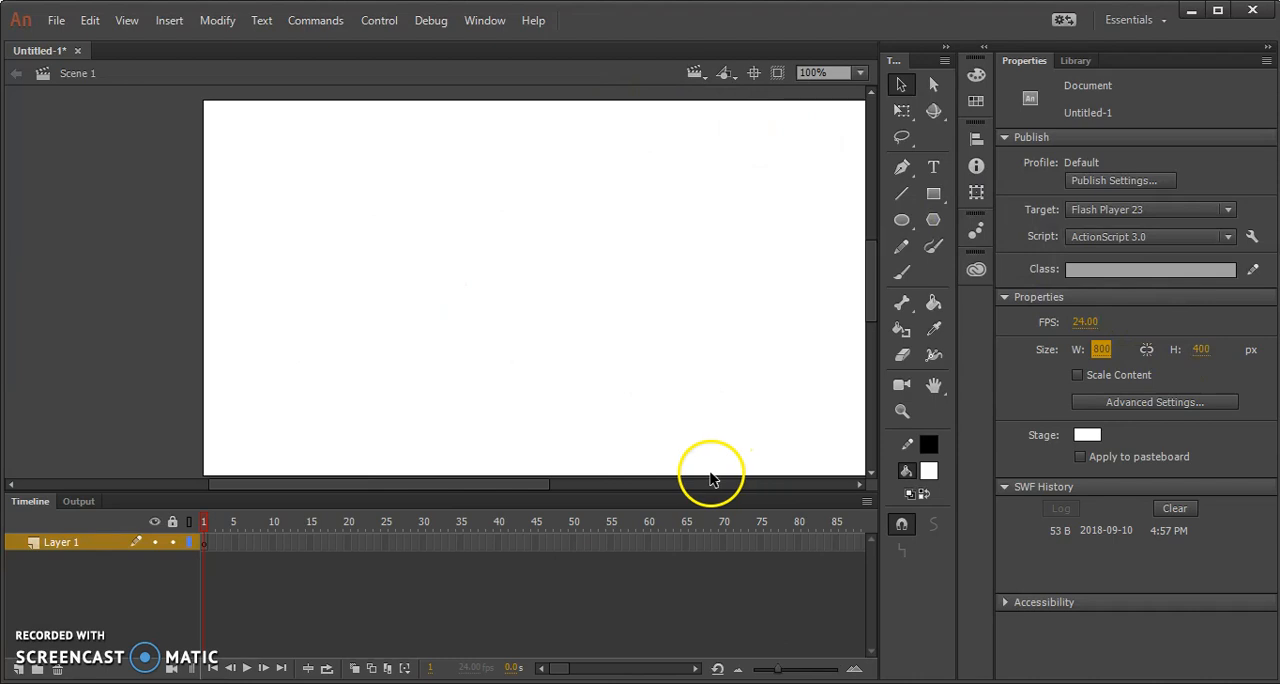
drag(705, 492, 726, 517)
click(754, 74)
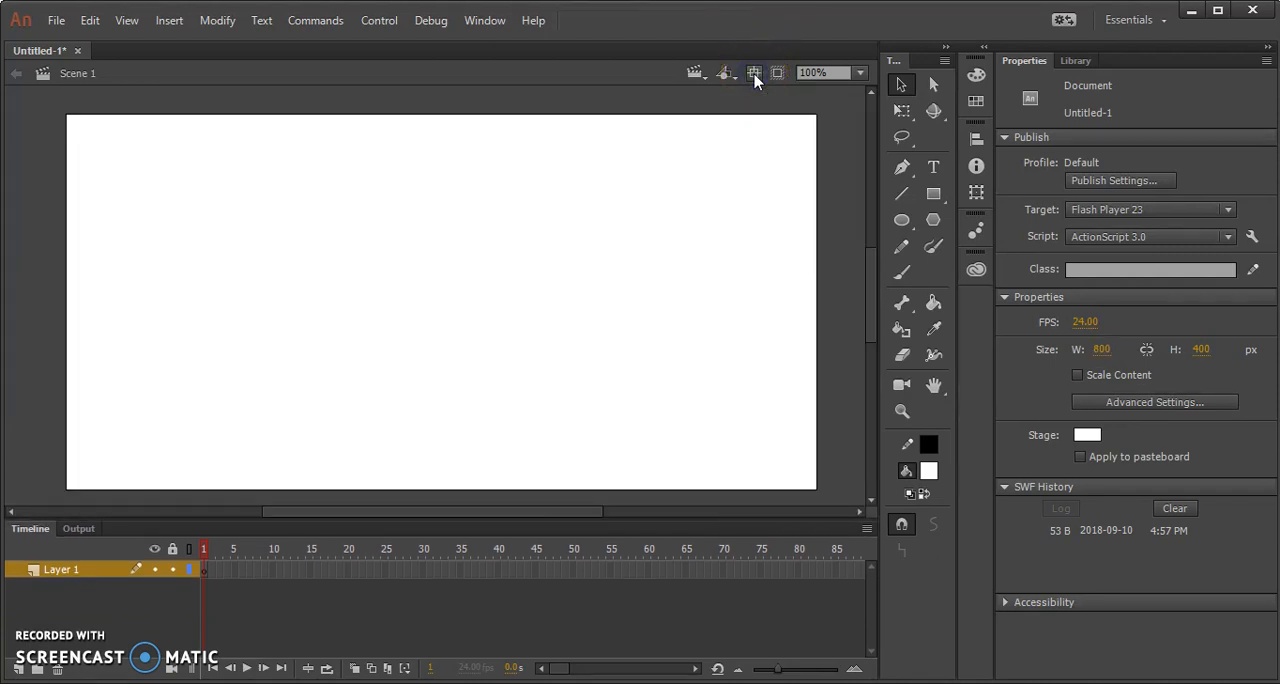
Extend Layer 1 by inserting frames up to frame 24.
mouse_move(621, 683)
click(440, 571)
click(383, 571)
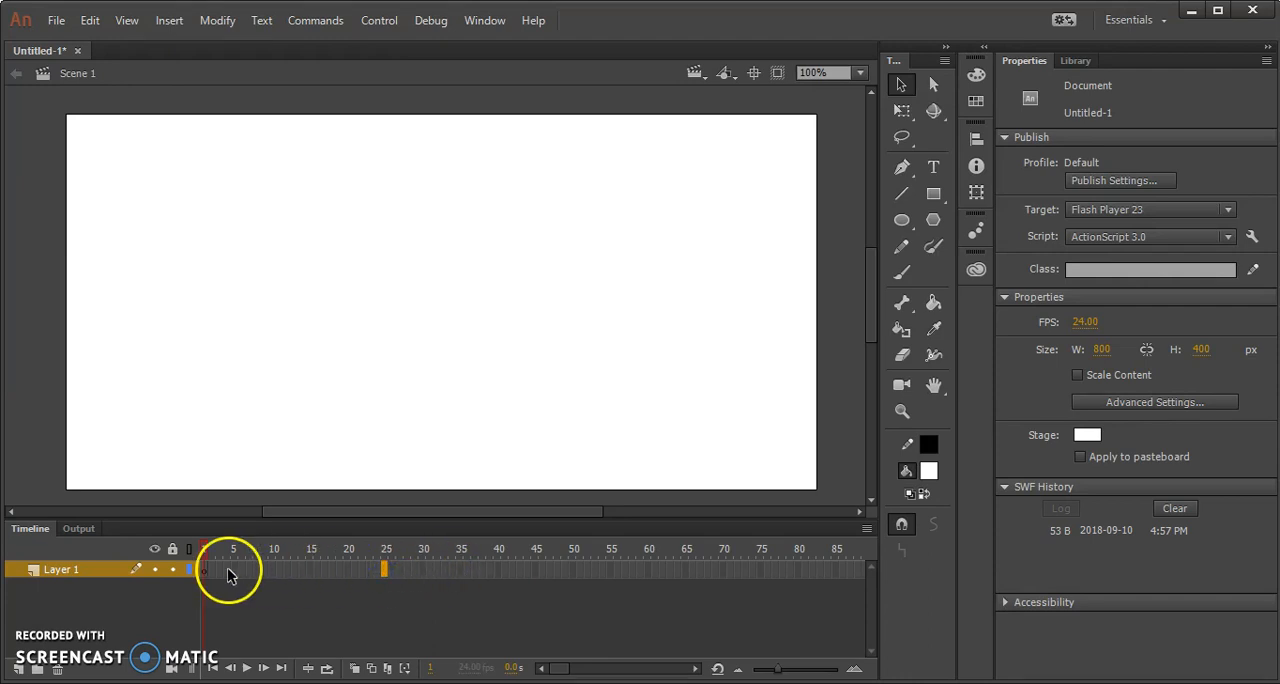
right_click(377, 571)
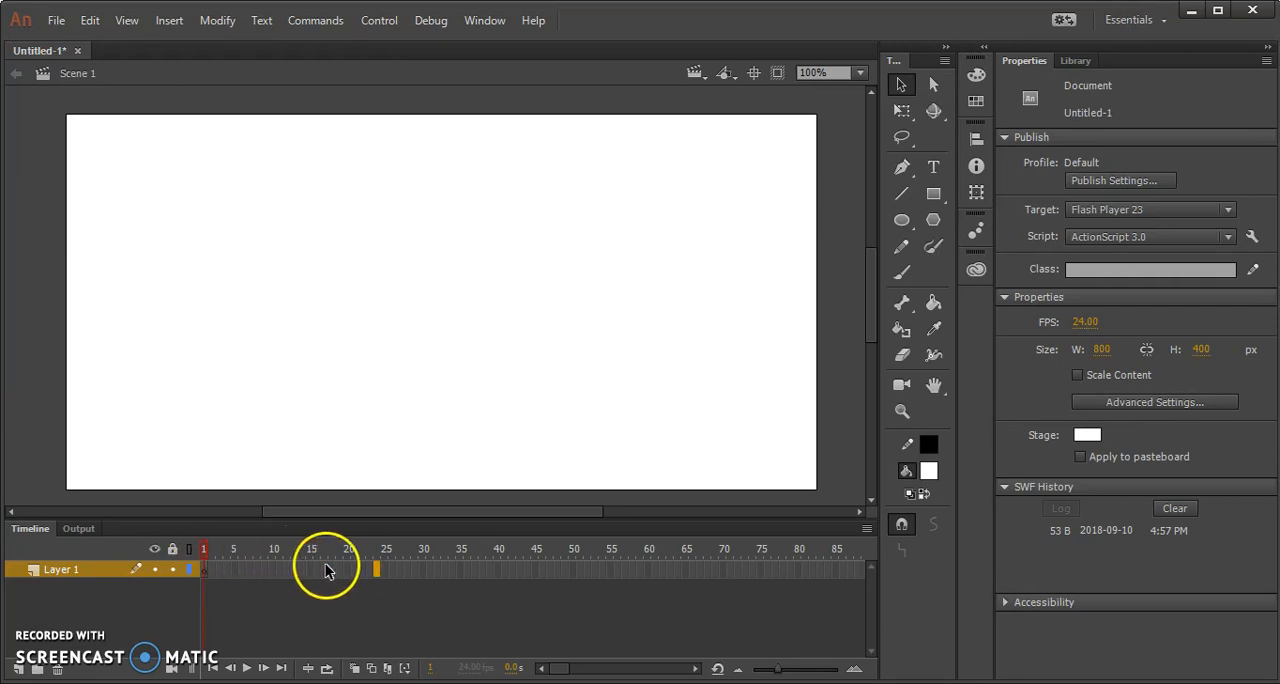
key(F5)
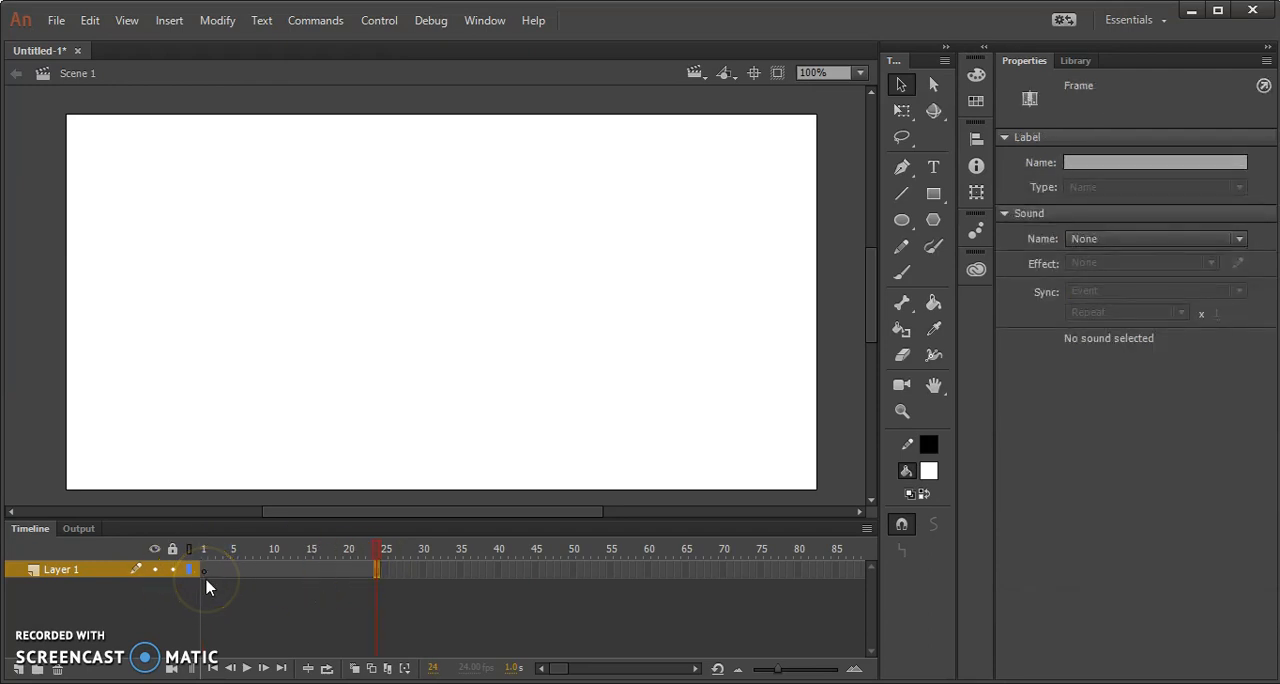
Draw a circle about 111 px wide in the stage's upper-left area with the Oval tool, object drawing mode on and a dark orange-brown fill.
click(901, 221)
click(901, 221)
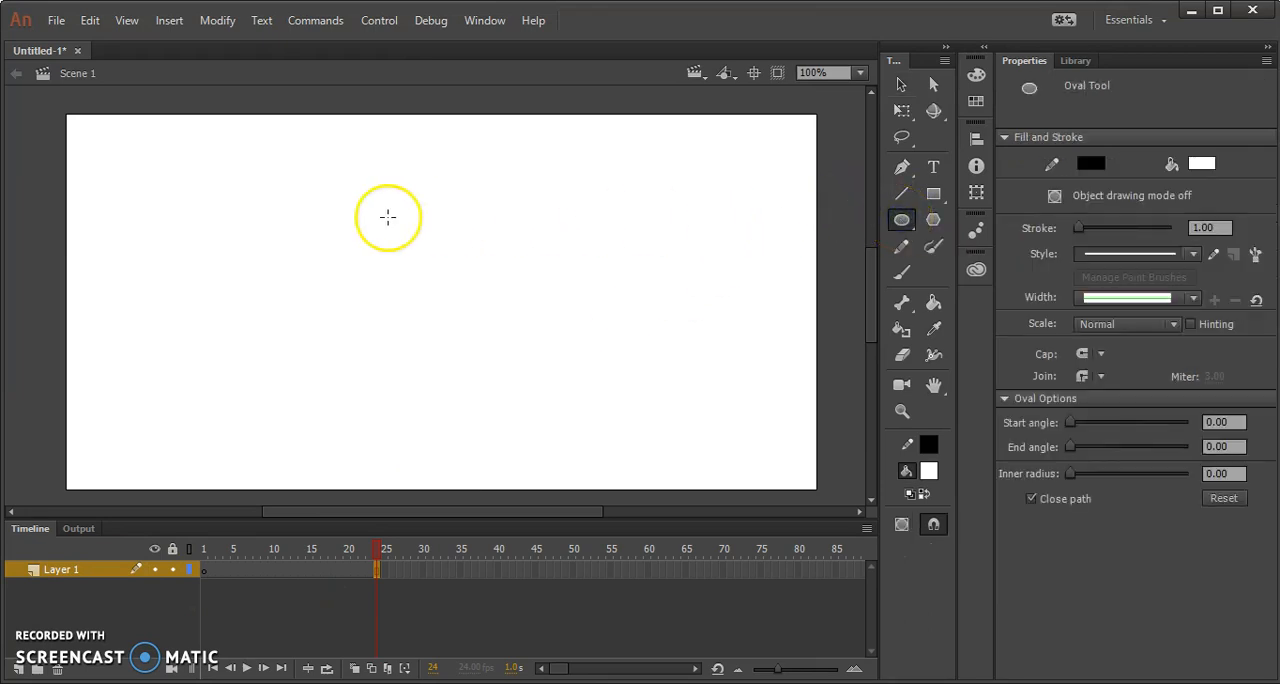
click(1053, 199)
click(1096, 172)
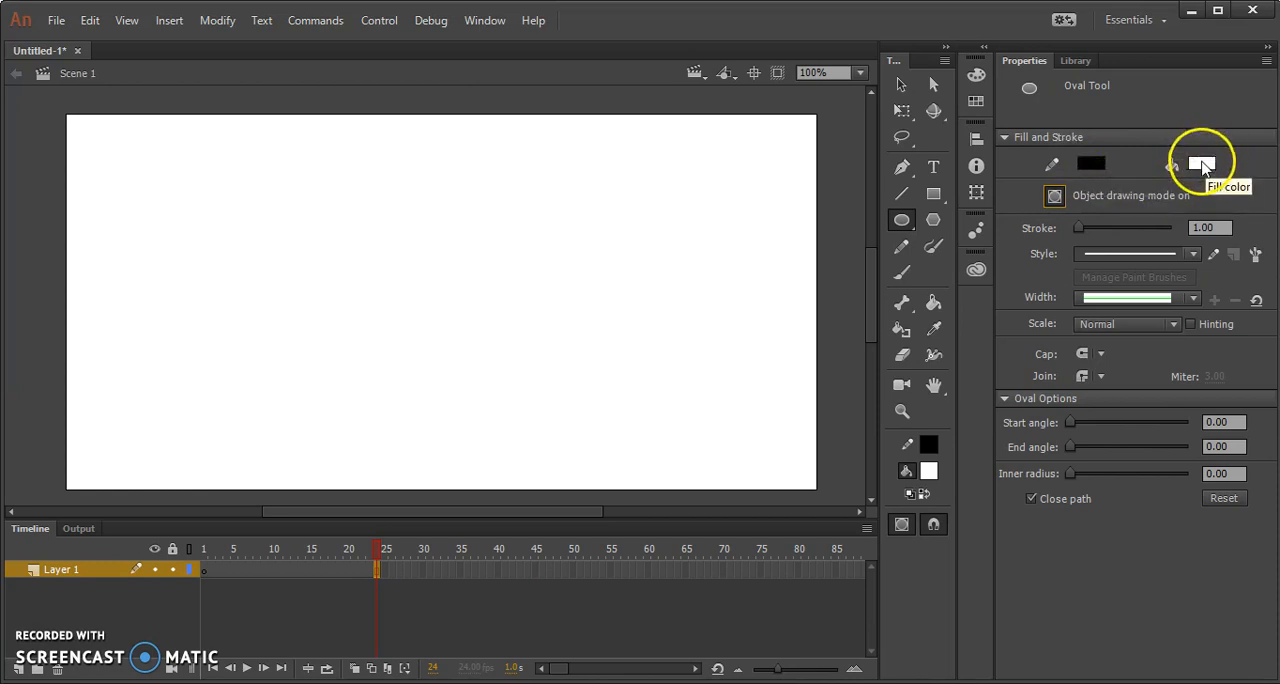
click(1203, 167)
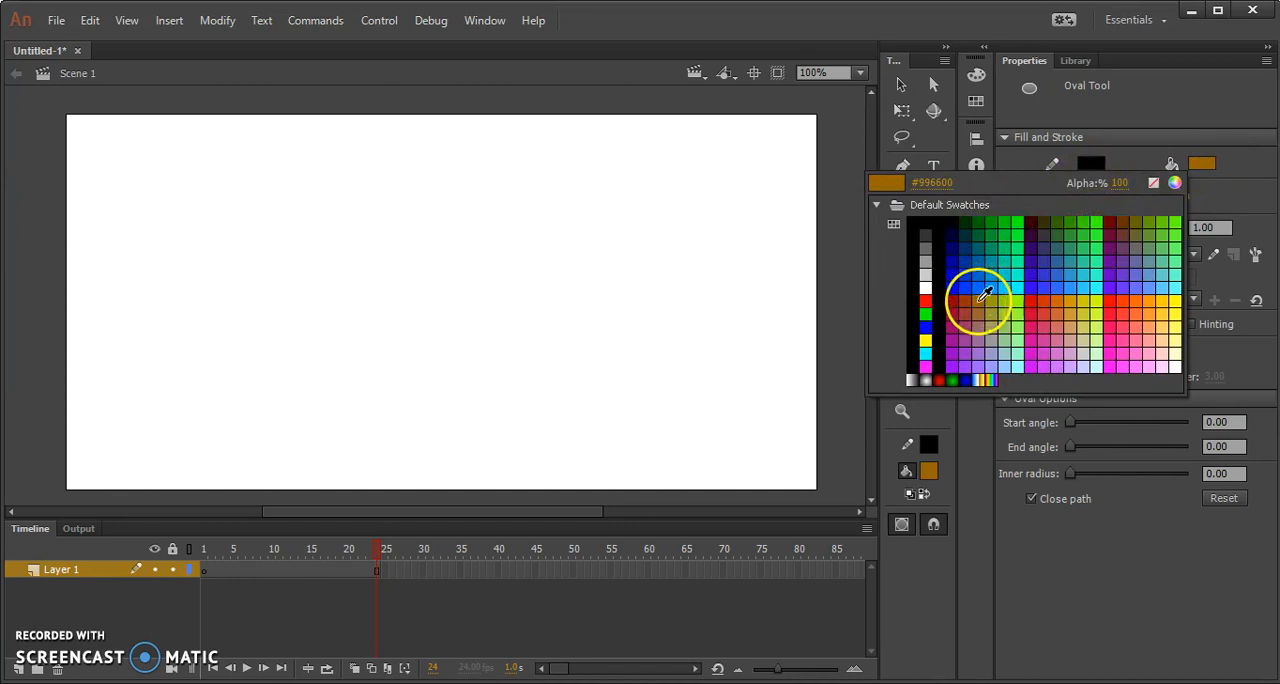
click(976, 293)
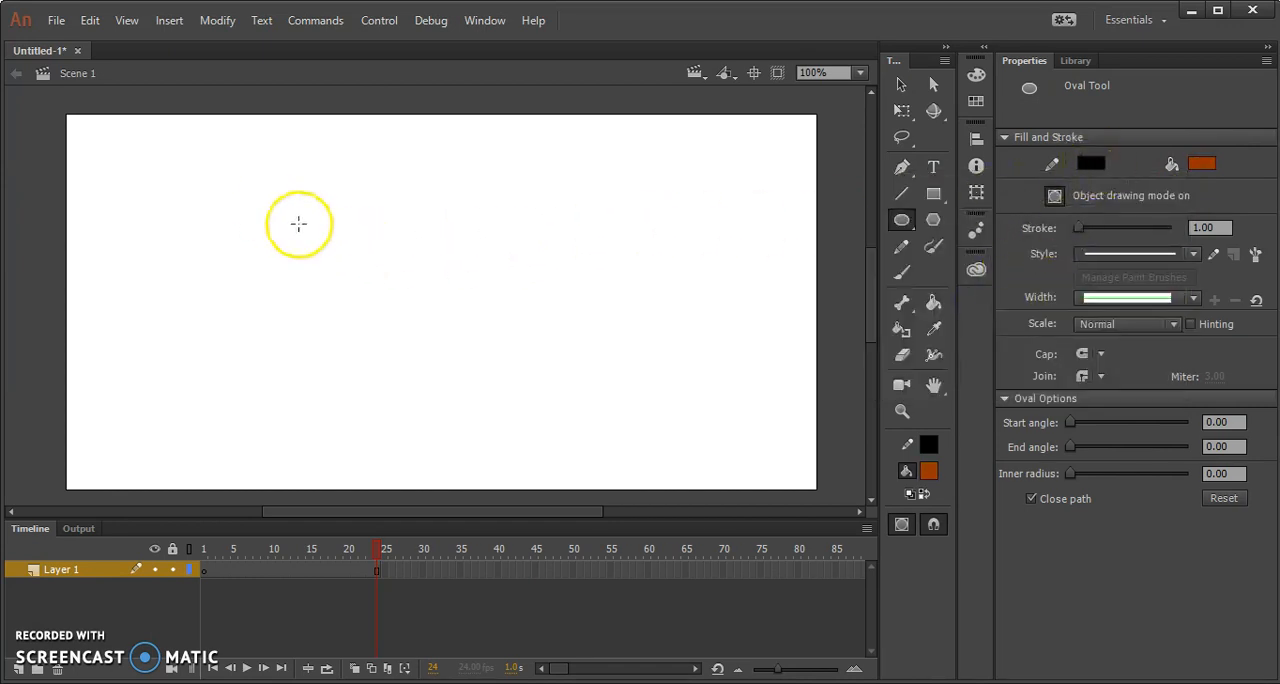
drag(246, 200, 351, 282)
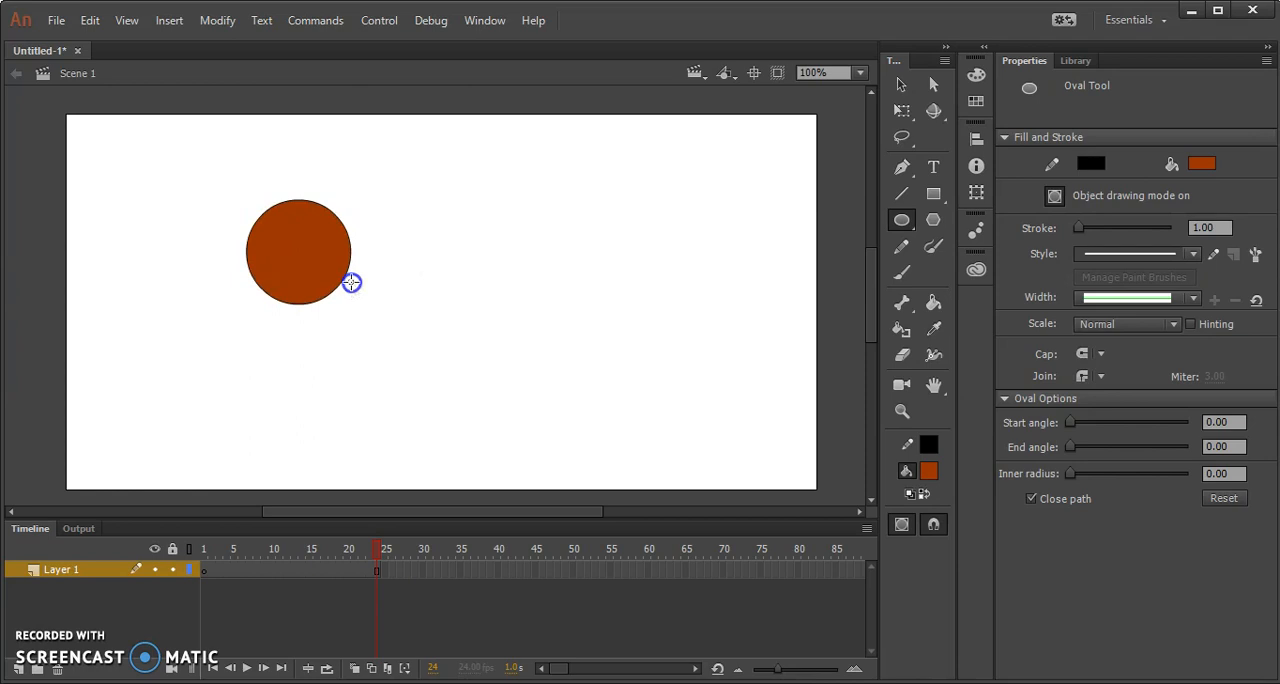
drag(351, 282, 351, 282)
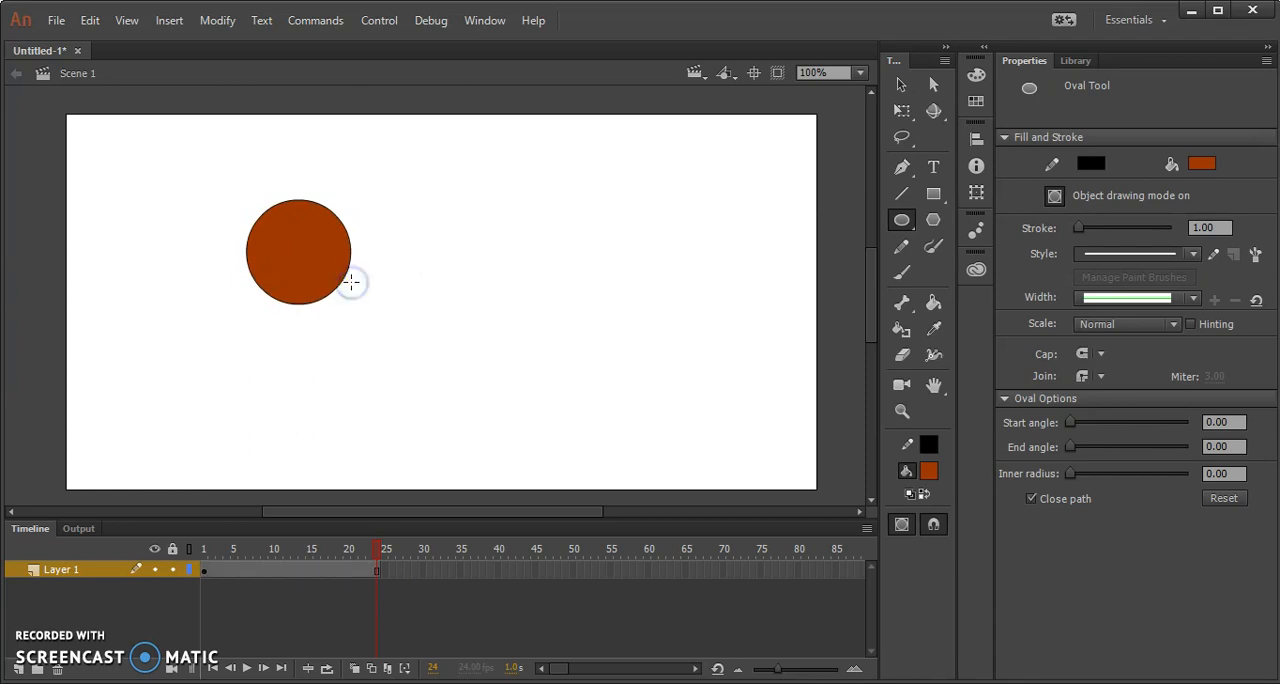
Set the circle's stroke size to 3.
click(901, 84)
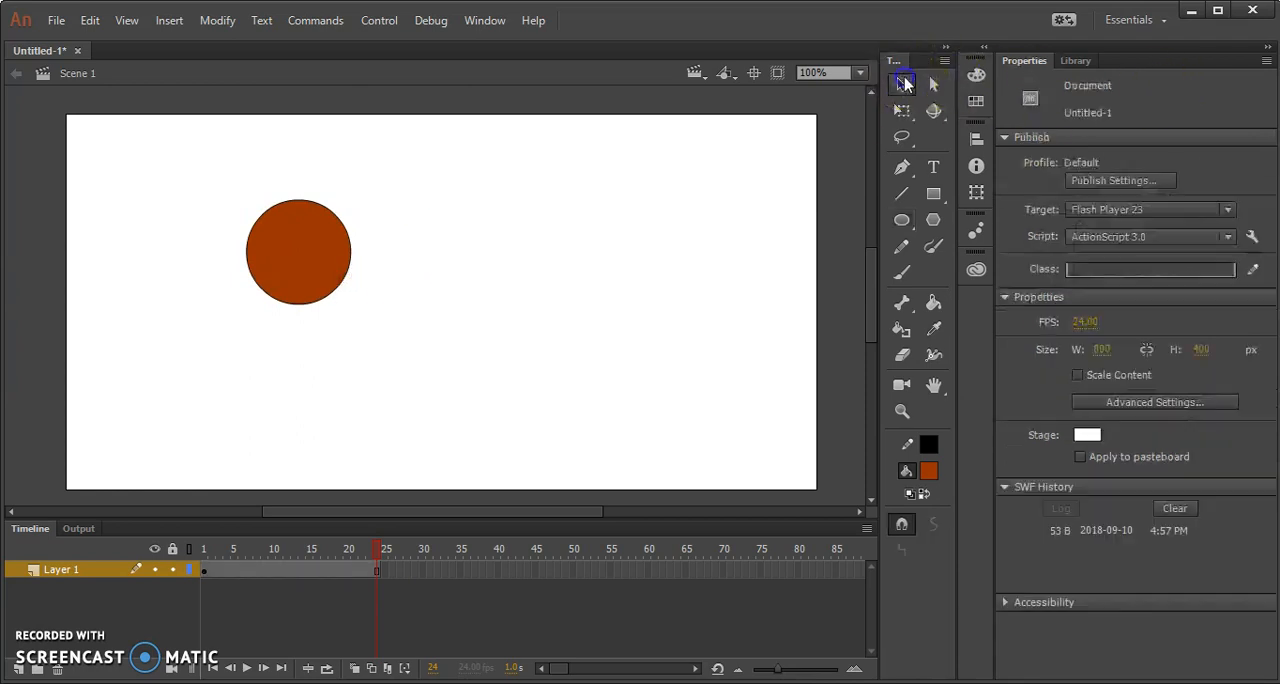
click(257, 277)
drag(1083, 313, 1083, 313)
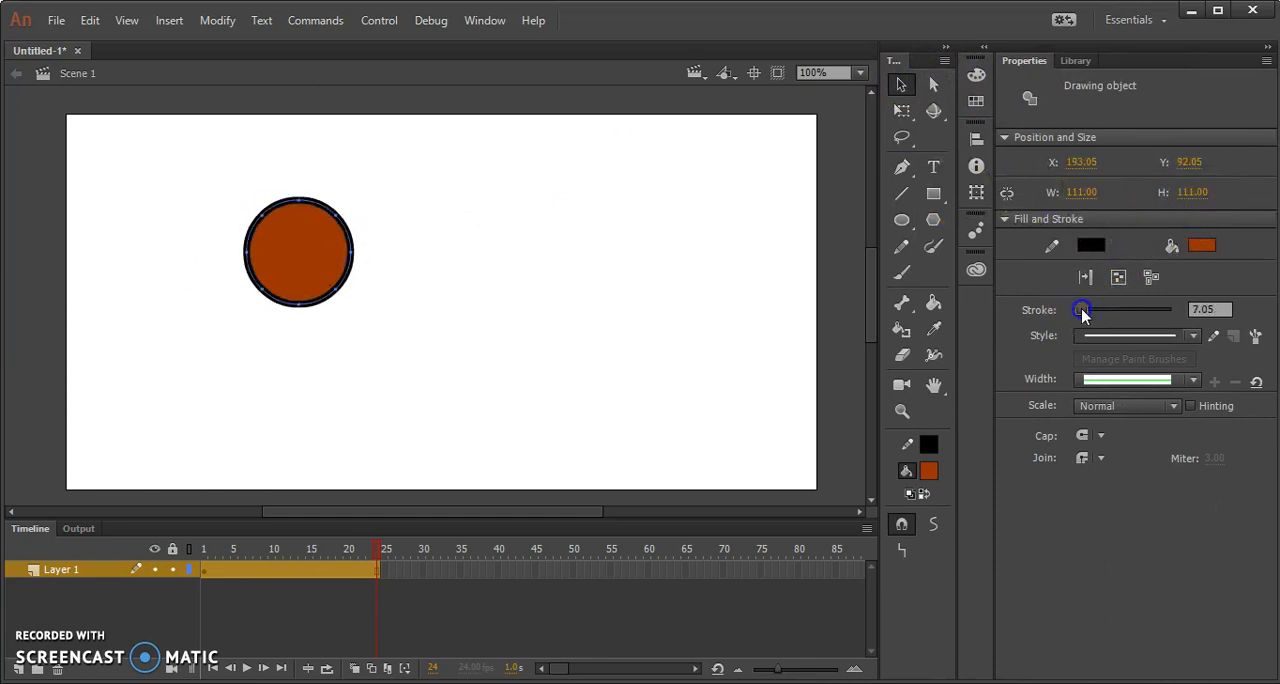
click(1215, 308)
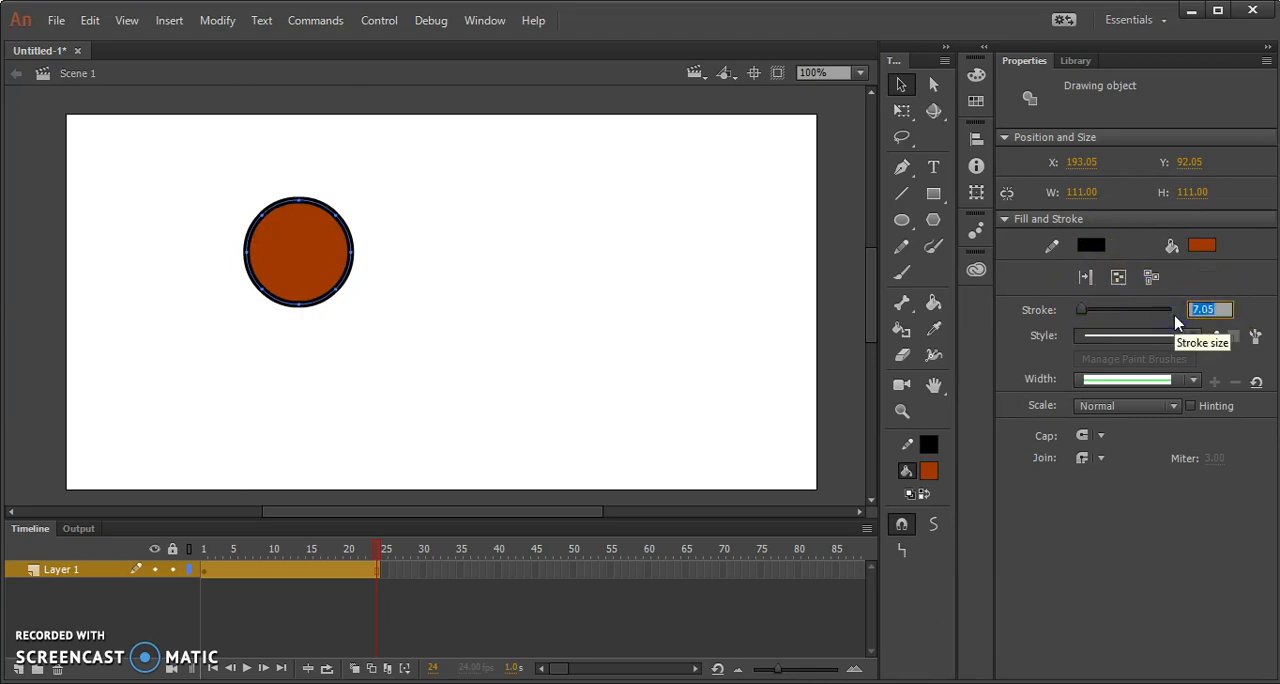
key(Return)
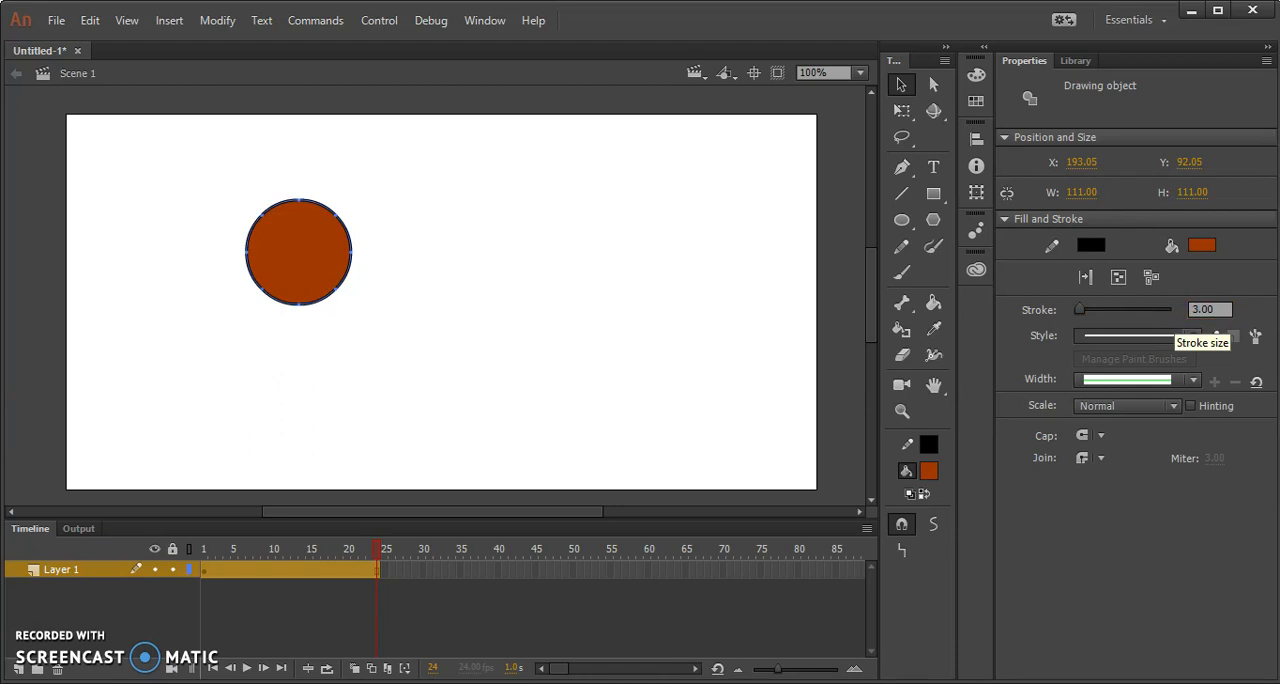
Rename Layer 1 to "ball".
click(288, 640)
click(205, 578)
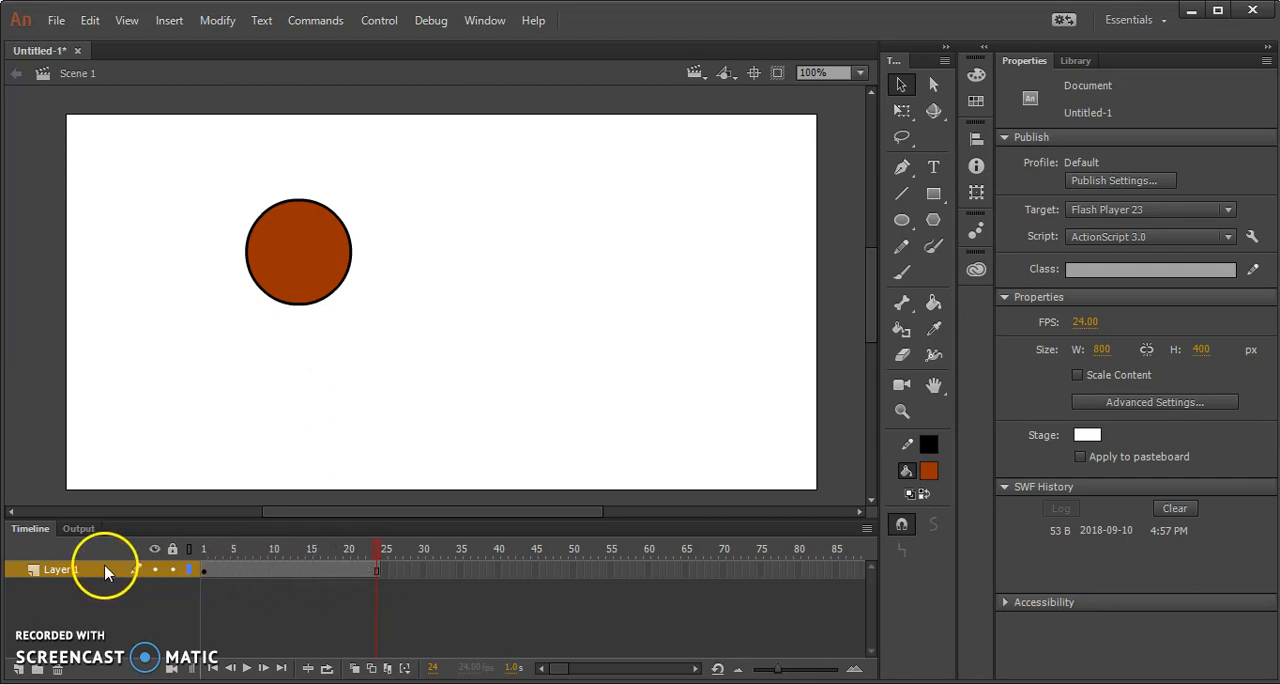
double_click(63, 570)
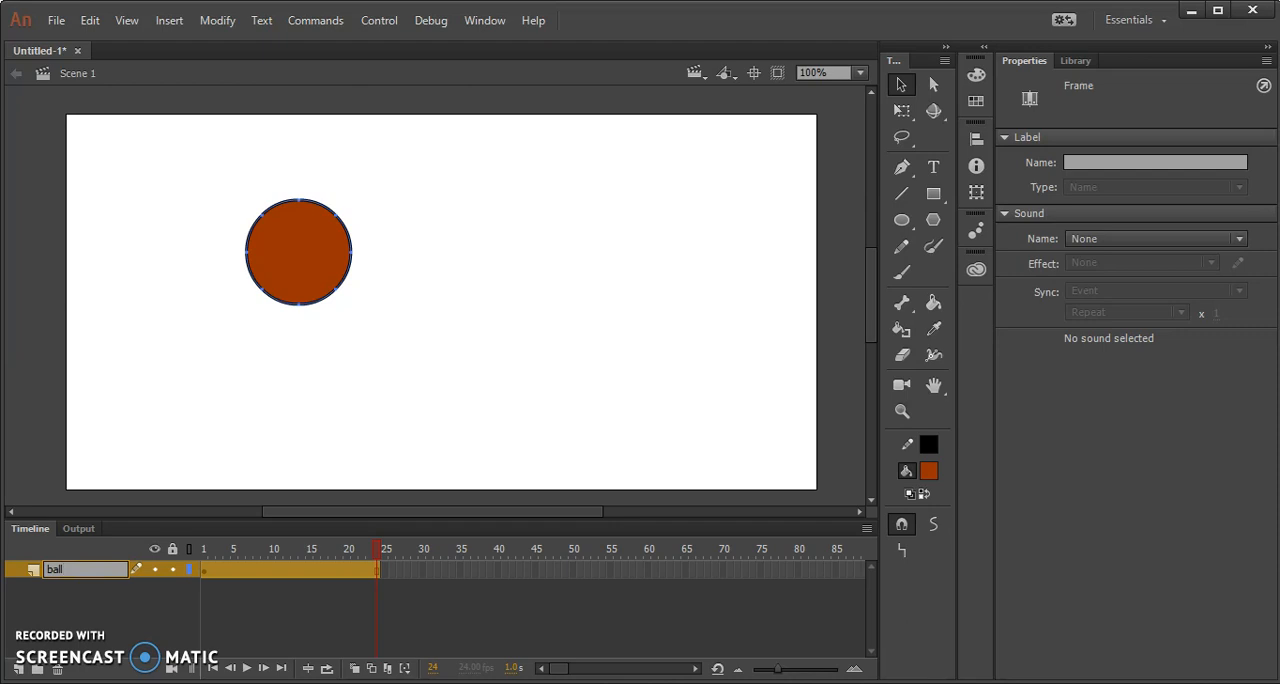
text(ball)
key(Return)
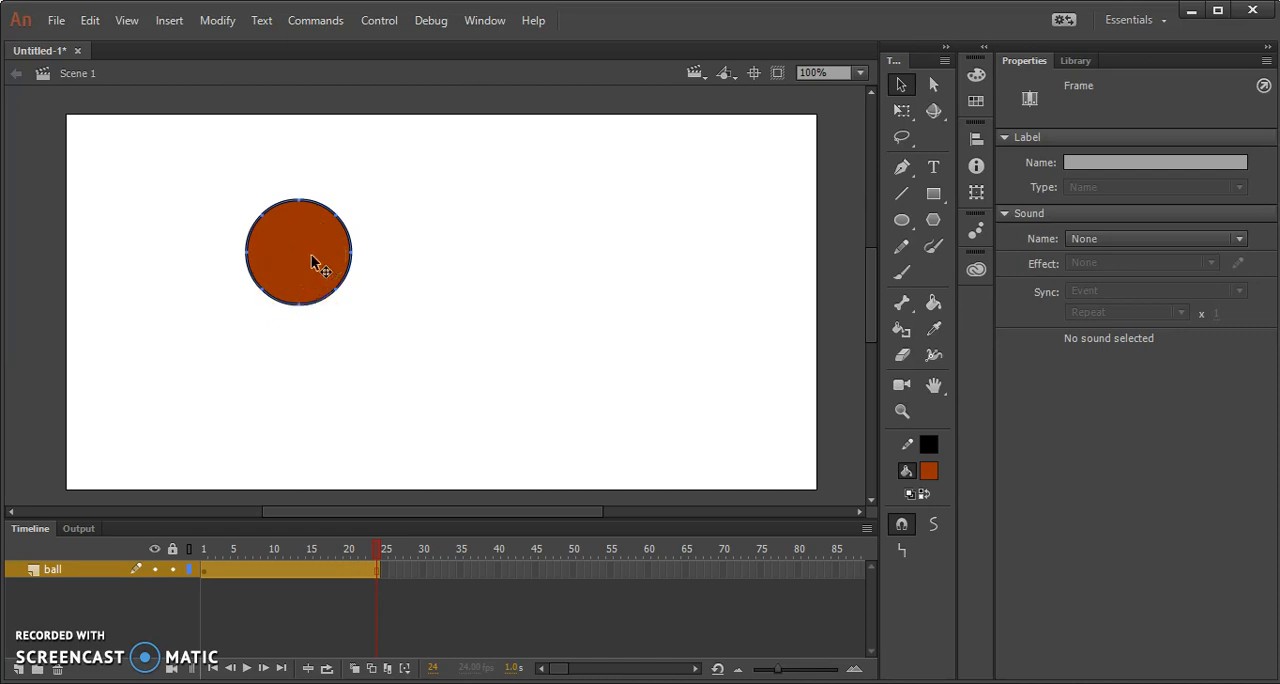
Convert the circle to a movie clip symbol named "ball".
key(F8)
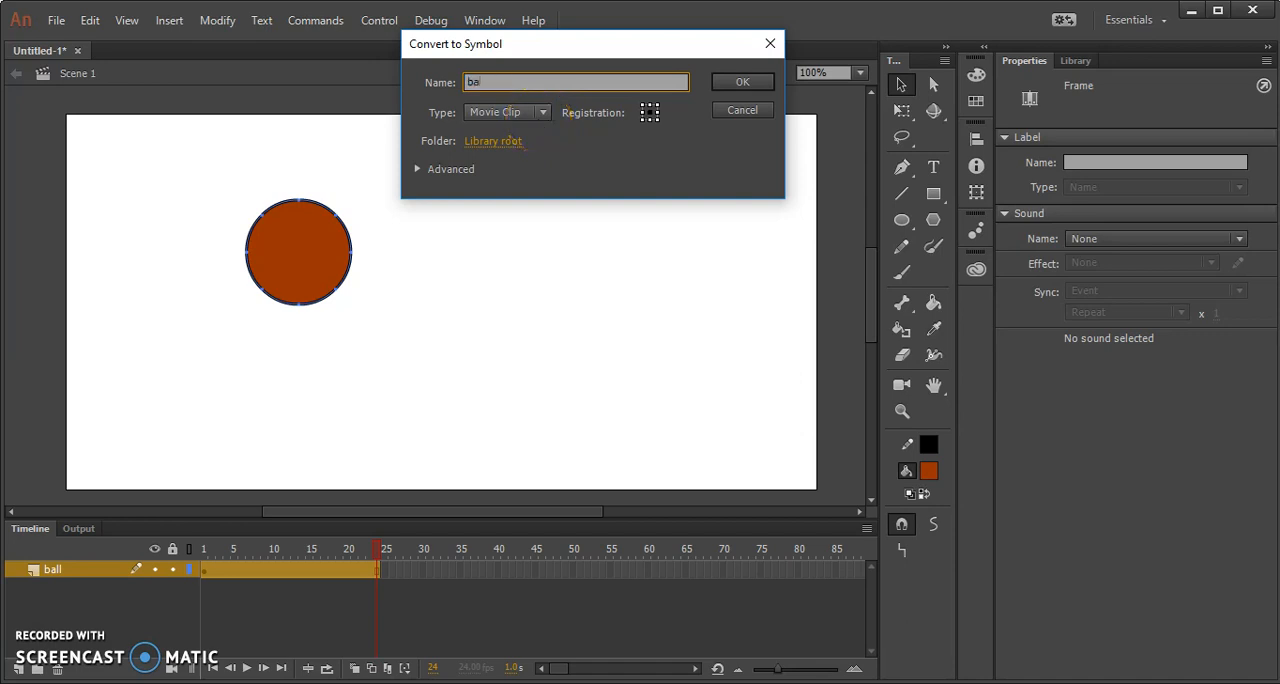
click(543, 112)
click(541, 130)
click(728, 86)
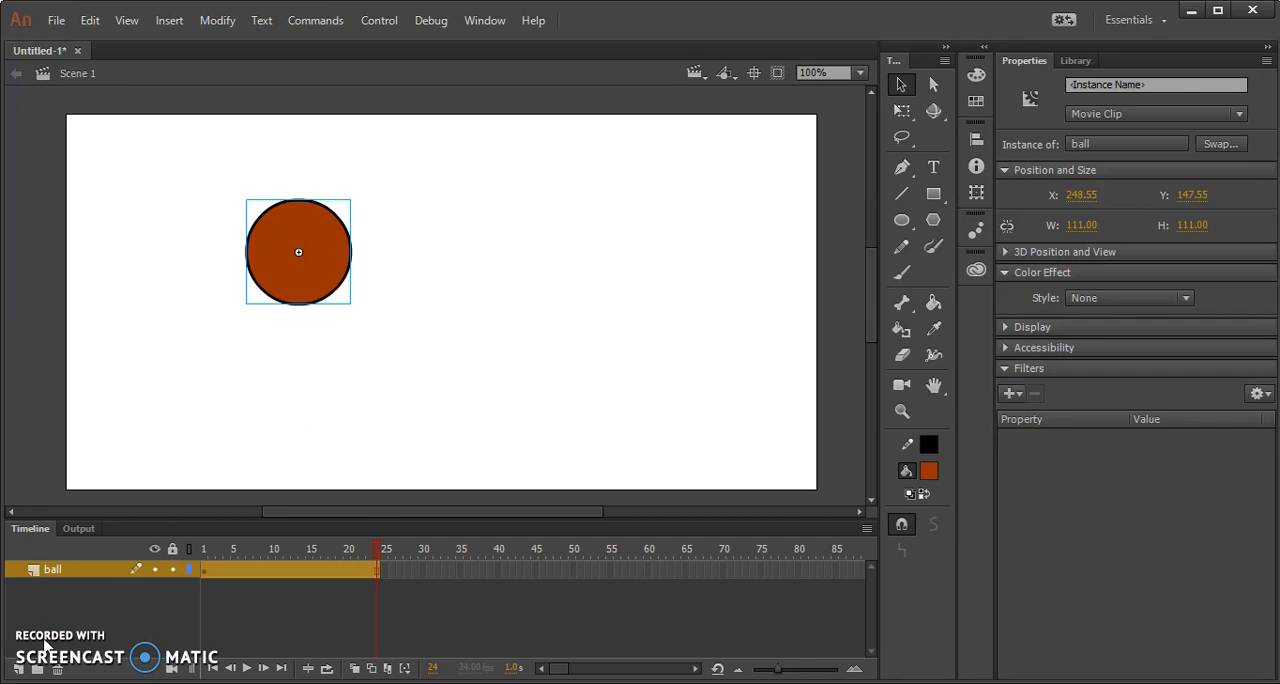
click(249, 579)
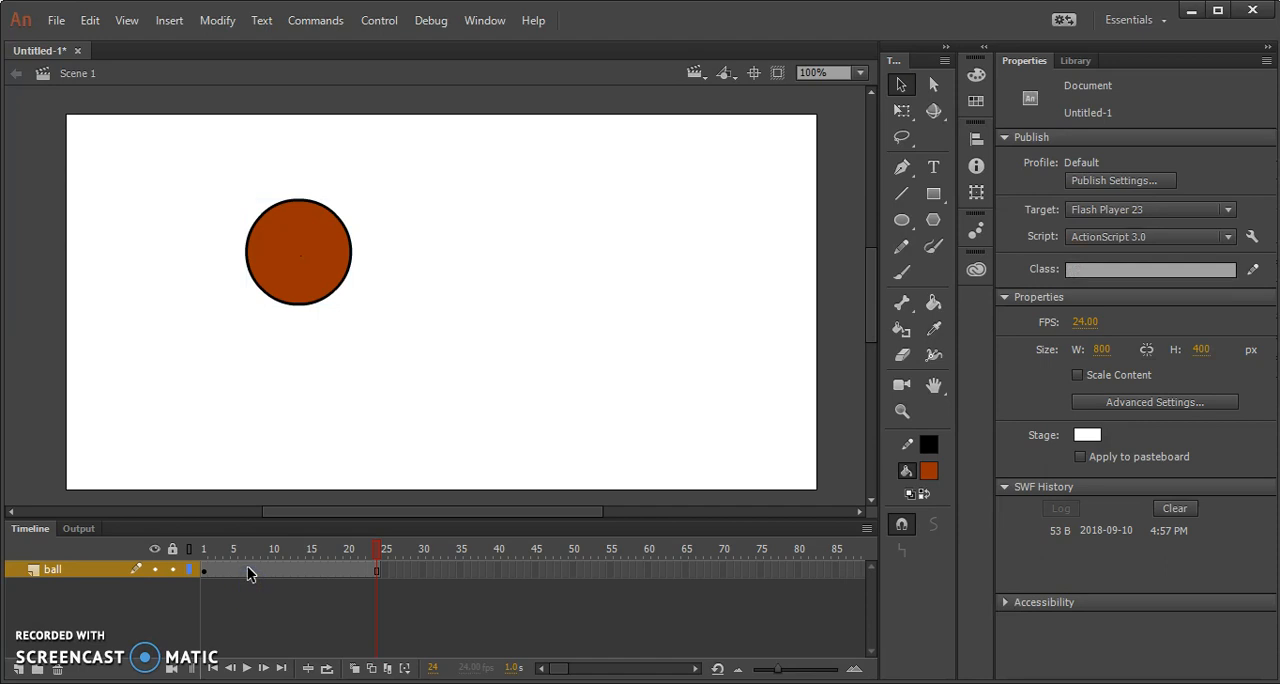
right_click(249, 573)
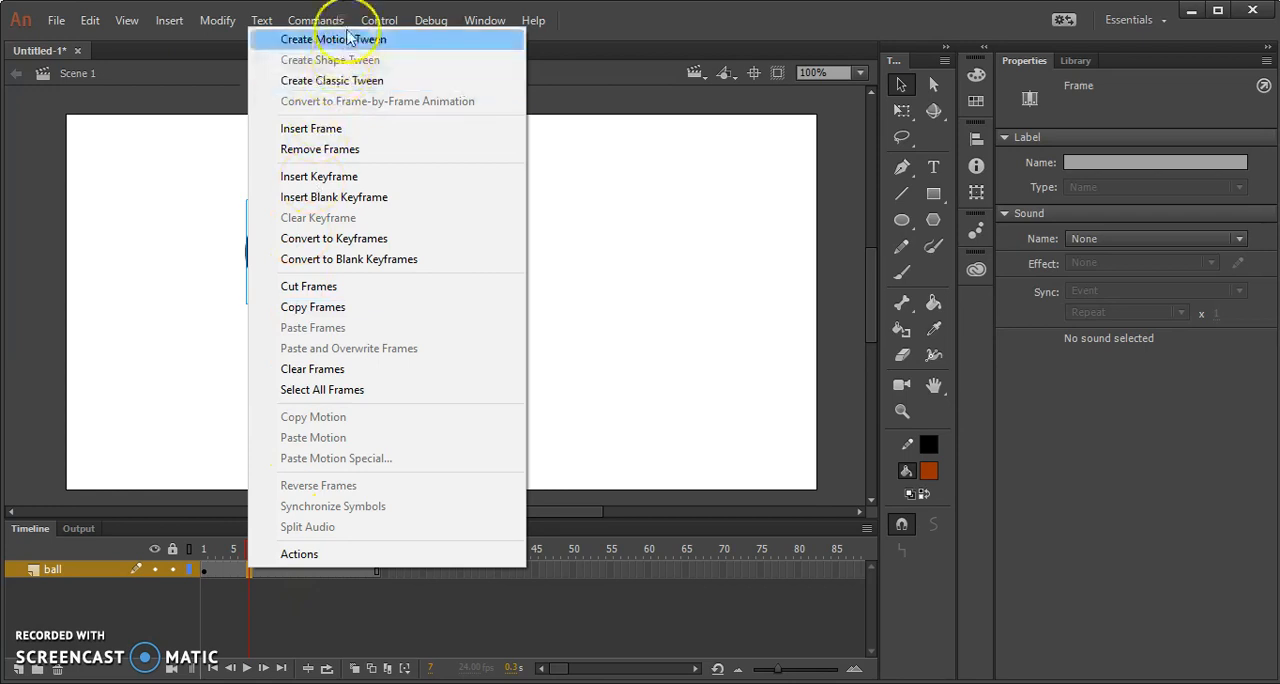
click(214, 543)
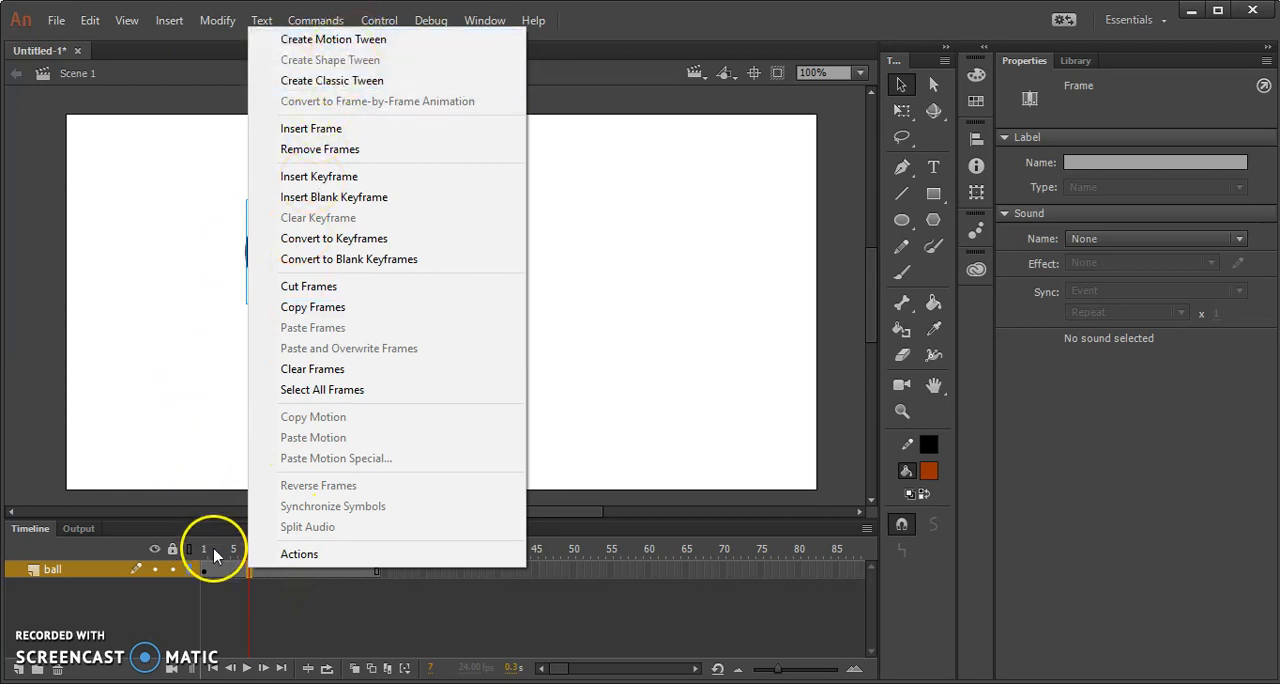
click(251, 546)
Insert a keyframe at frame 24 of the ball layer and move the ball there to about X 615.5, Y 339.5.
drag(257, 553, 369, 557)
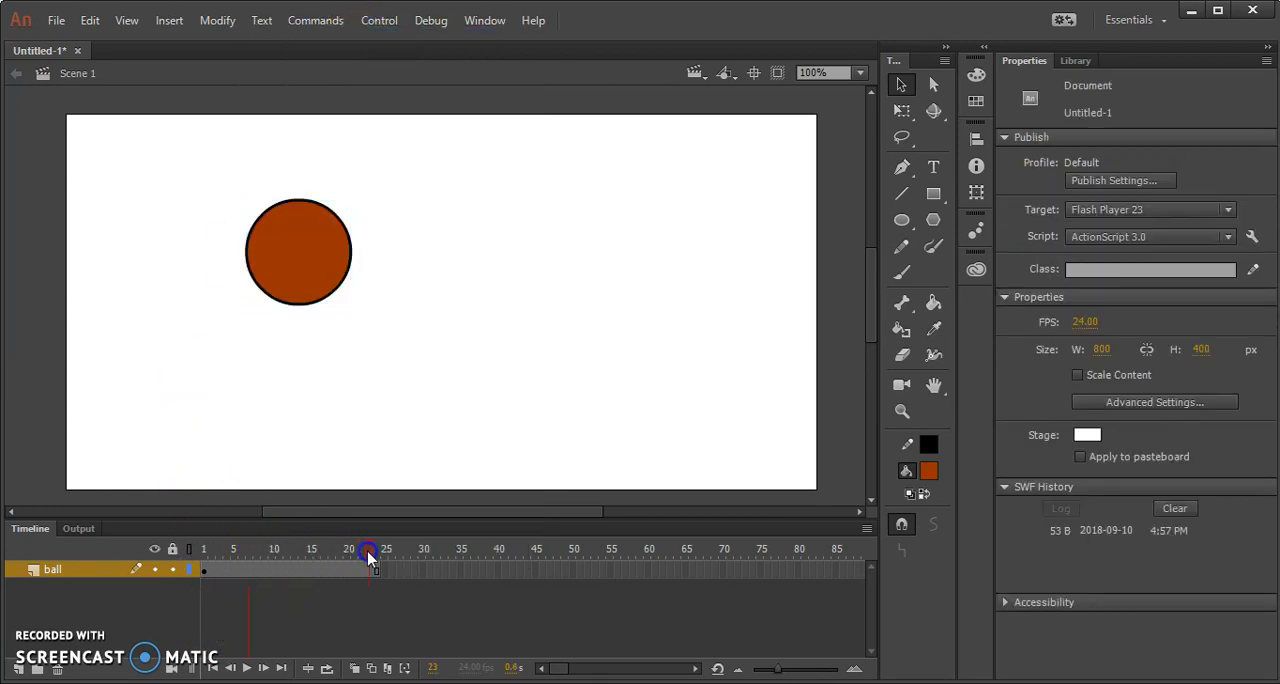
click(379, 572)
click(375, 551)
click(302, 217)
drag(303, 247, 648, 428)
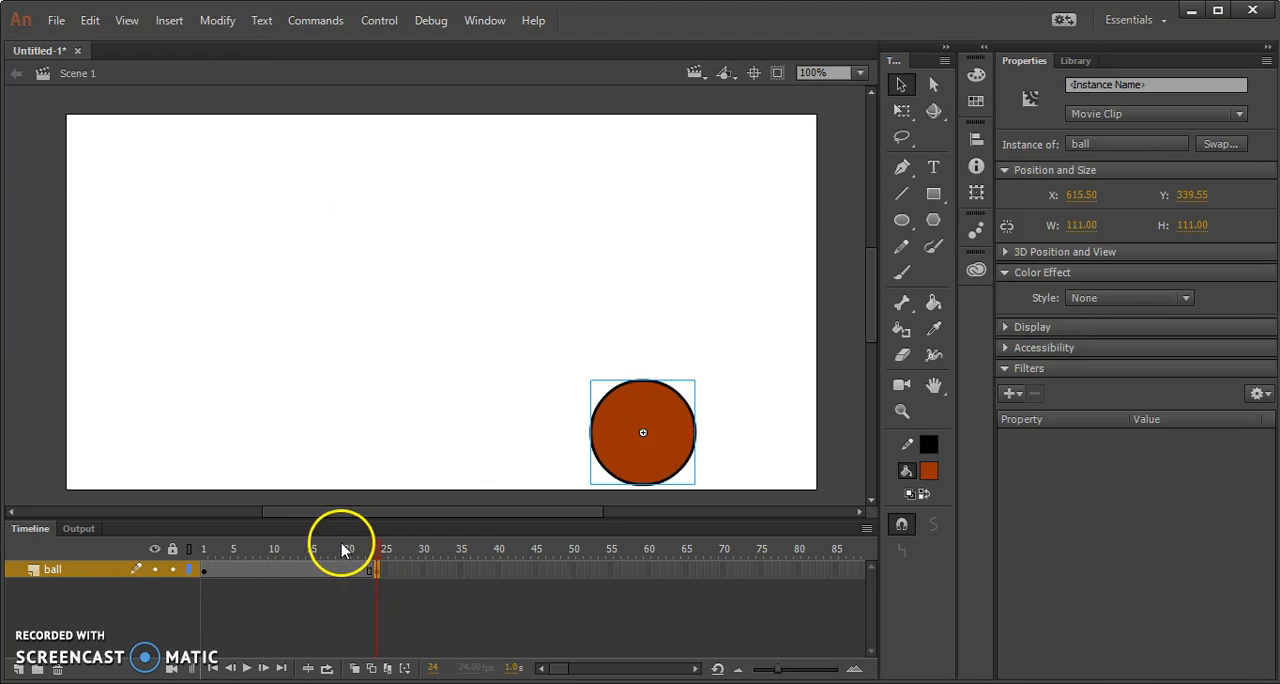
Scrub the timeline between frames 24 and 1 to compare the ball's positions in the two keyframes.
click(377, 550)
drag(377, 553, 237, 540)
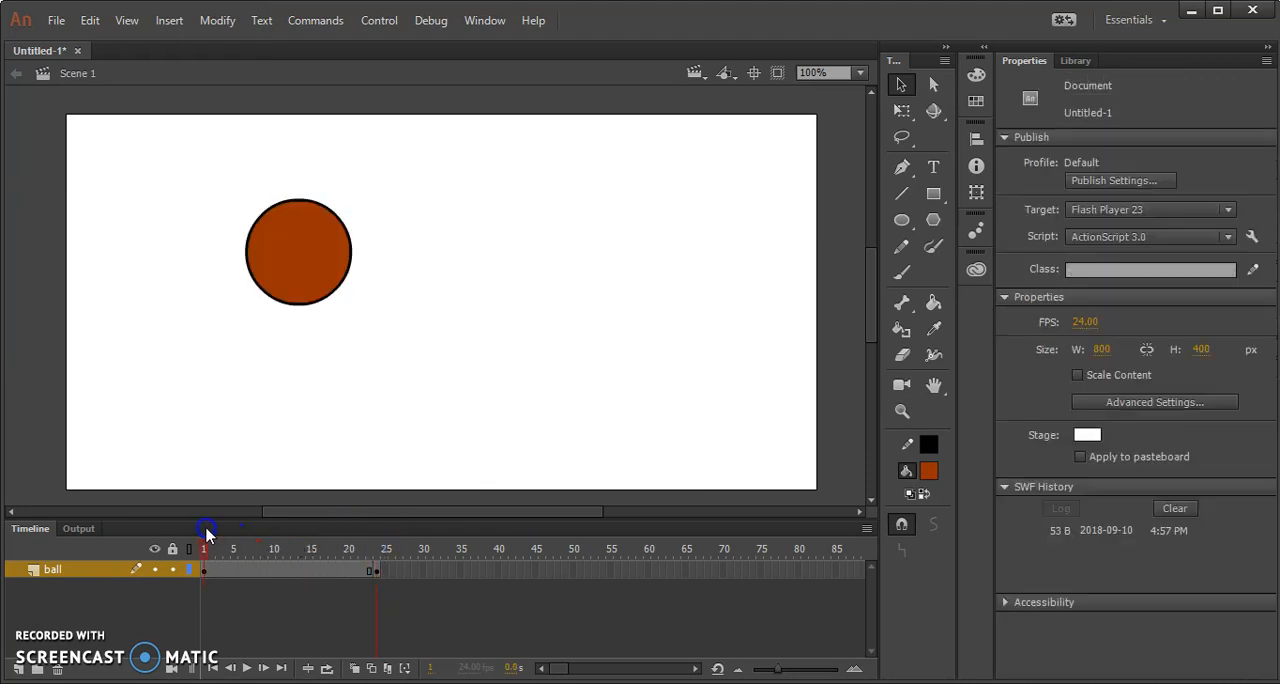
mouse_move(373, 550)
mouse_down()
mouse_move(294, 548)
mouse_move(377, 557)
mouse_up()
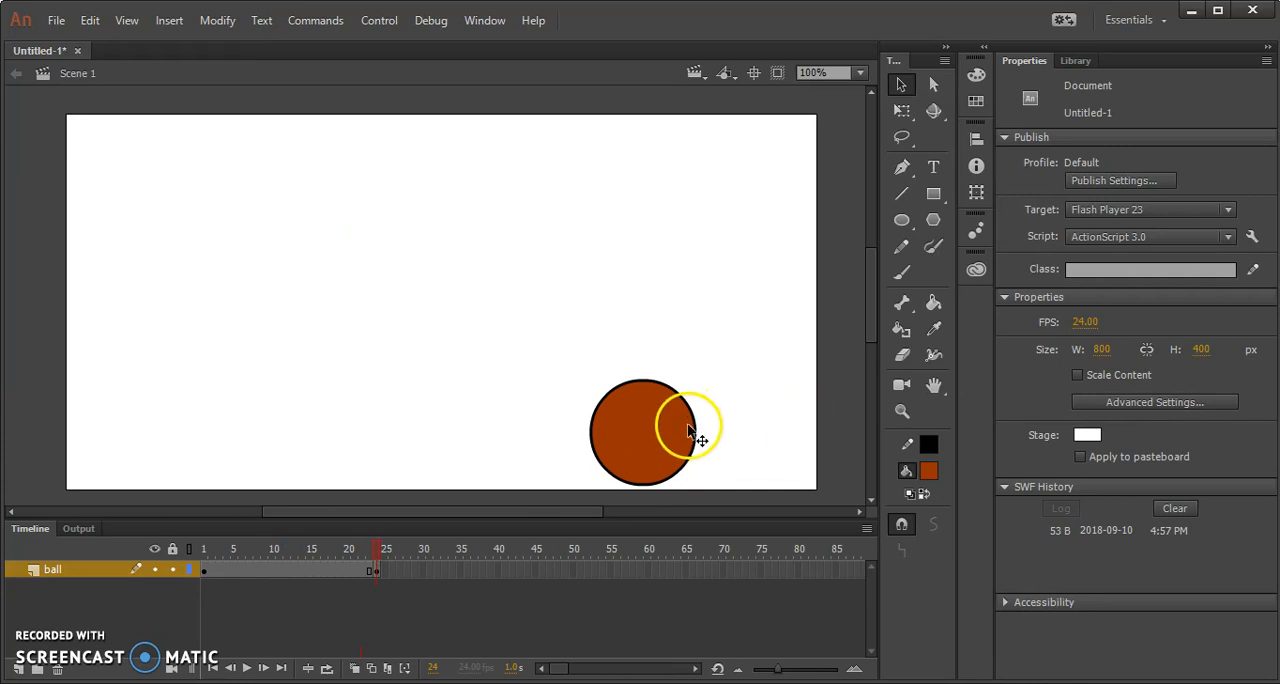
Move the ball in frame 24 to the bottom of the stage, nearly below its starting position, at about X 234.5, Y 339.5.
drag(684, 431, 280, 430)
mouse_move(376, 551)
mouse_down()
mouse_move(274, 549)
mouse_move(374, 551)
mouse_up()
drag(290, 444, 330, 437)
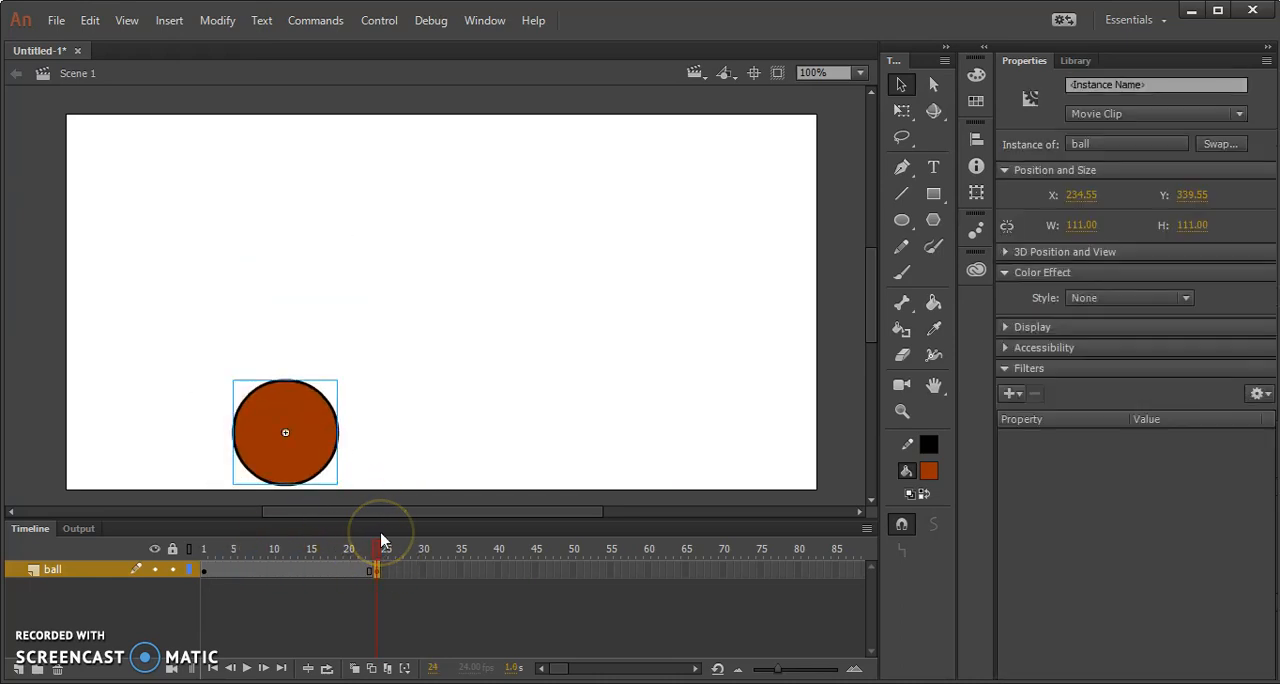
Create a classic tween on the ball layer between frames 1 and 24 and scrub through it to frame 24.
right_click(297, 569)
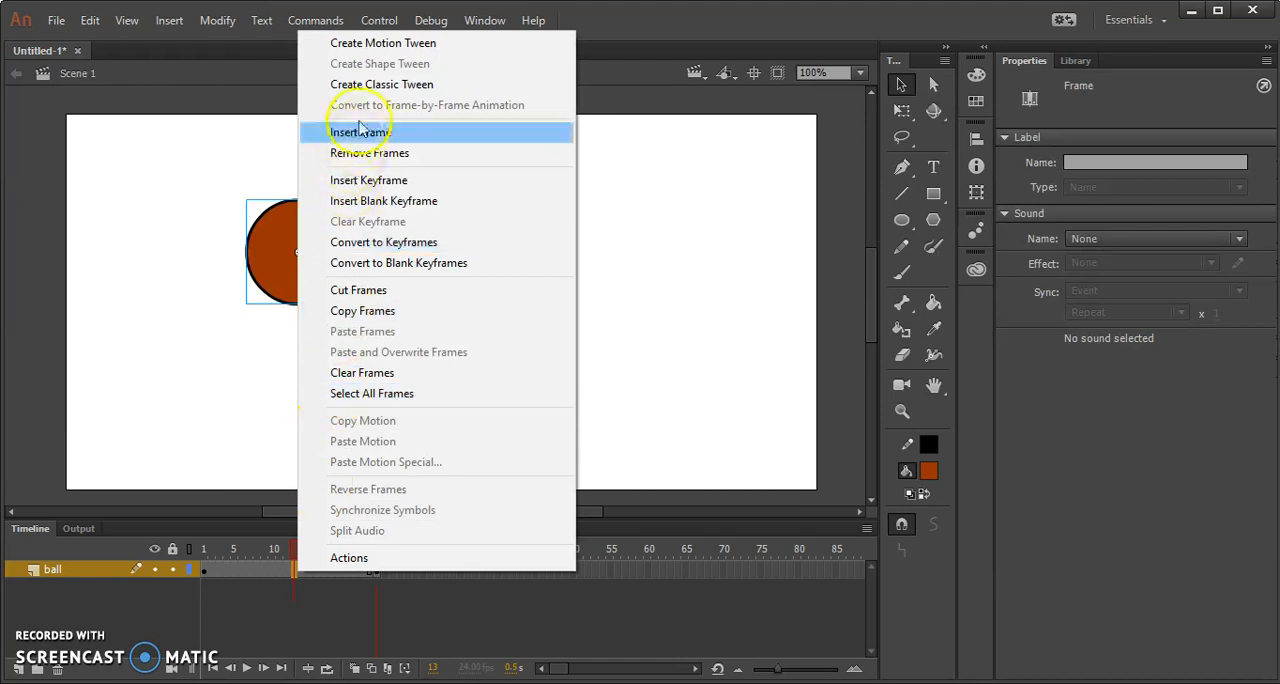
click(358, 84)
drag(294, 543, 378, 568)
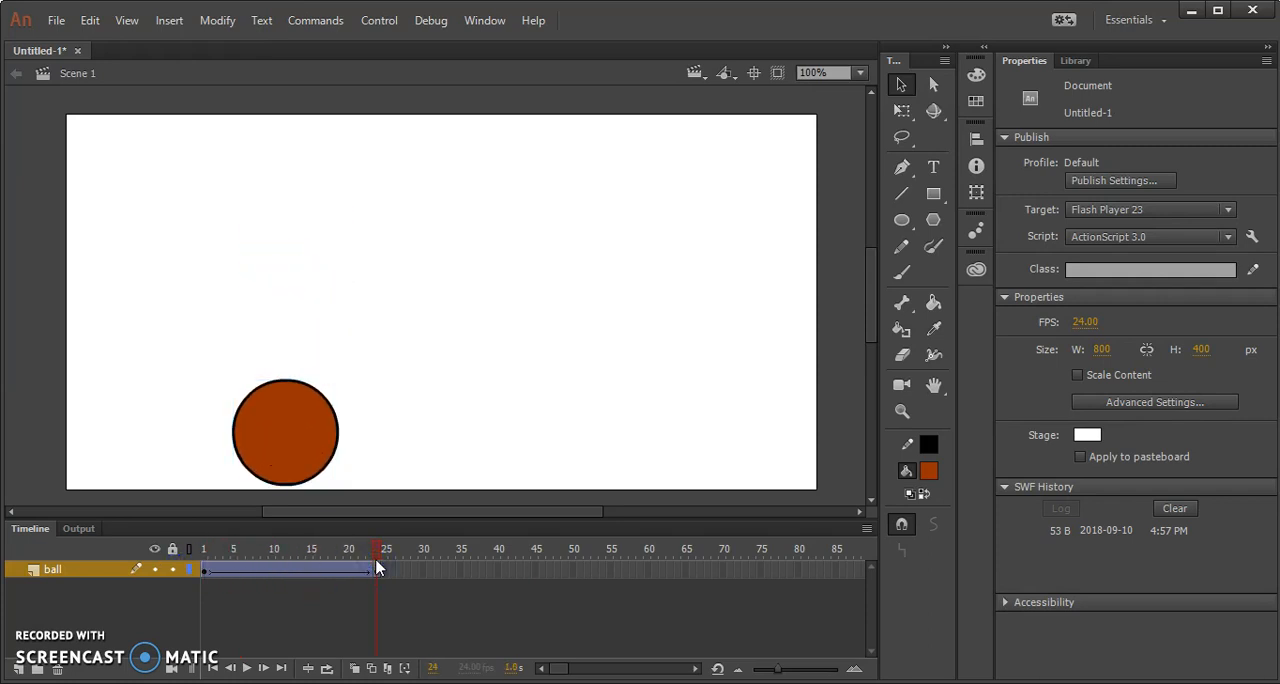
Test the movie to preview the 24-frame ball drop, trying the preview both docked and floating, and close it.
key(ctrl+Return)
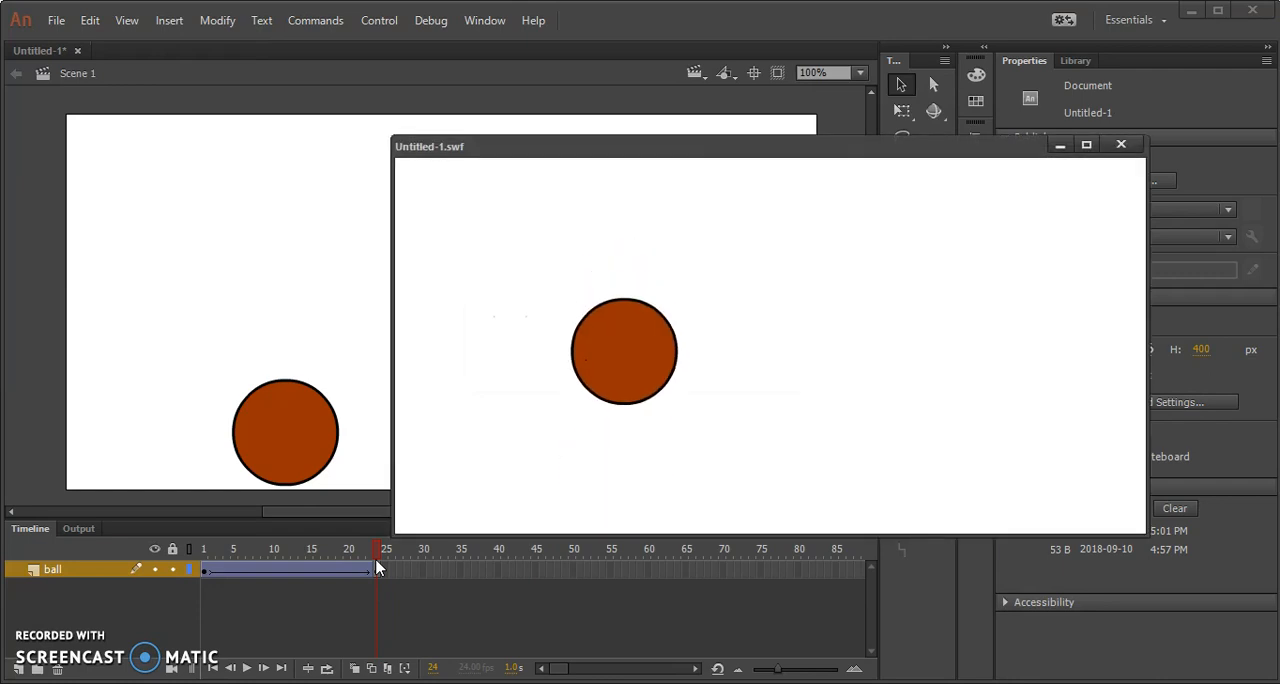
drag(614, 145, 590, 50)
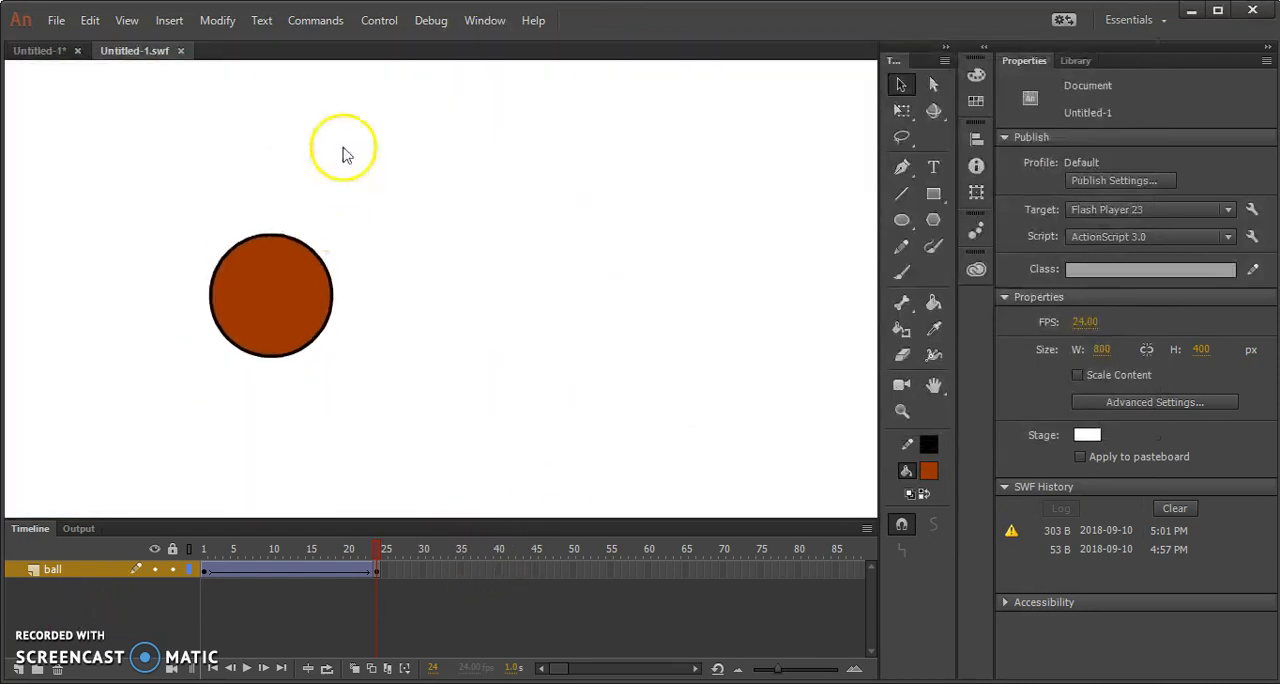
drag(149, 55, 266, 97)
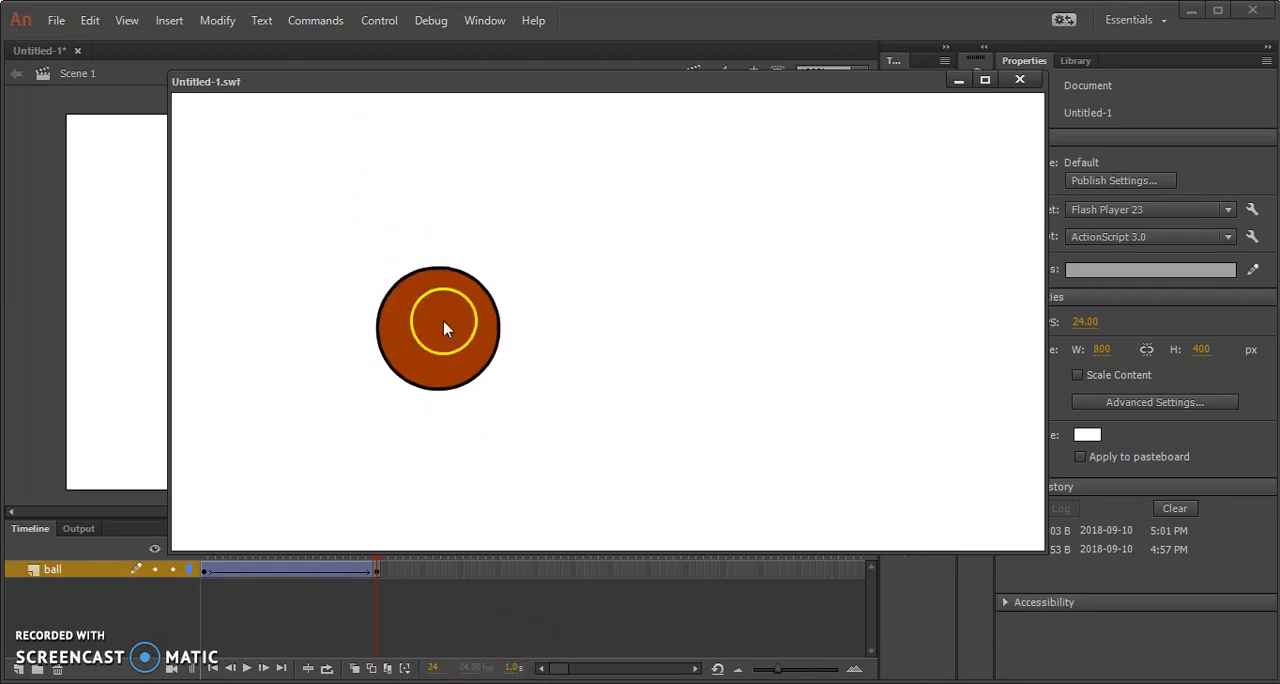
click(1017, 80)
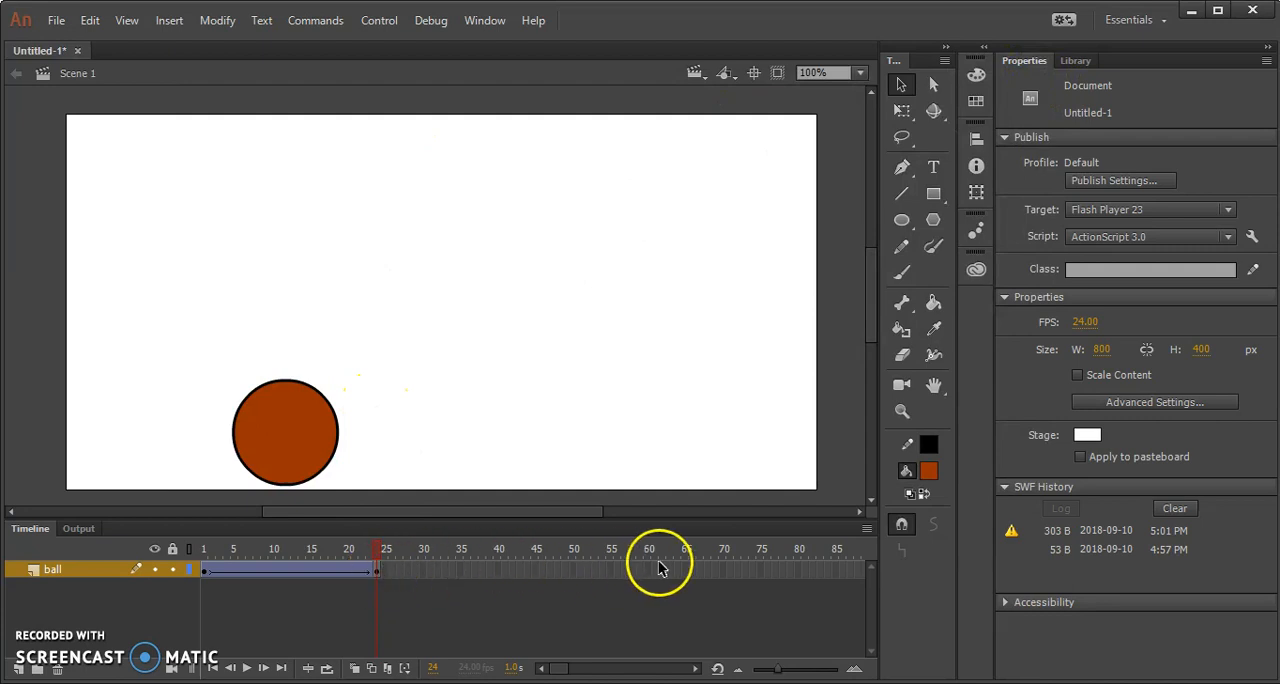
Move the ball layer's ending keyframe to frame 48 so the classic tween spans 48 frames.
click(560, 570)
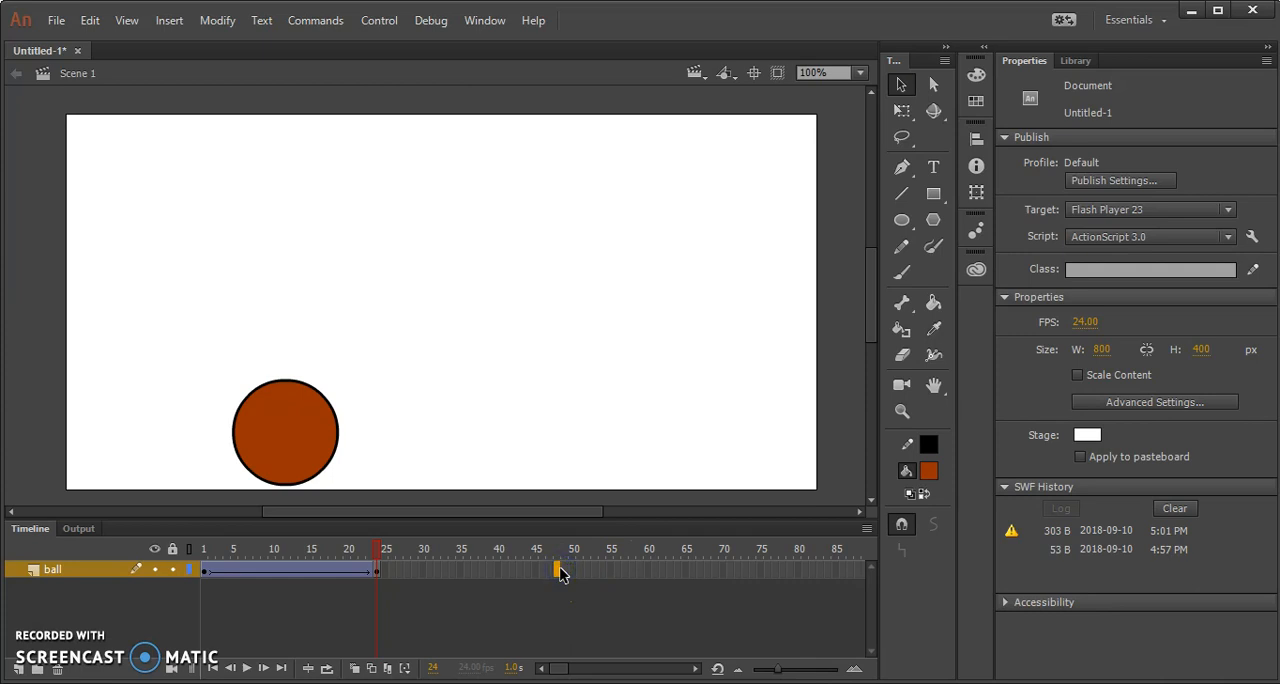
key(F5)
mouse_move(560, 572)
mouse_down()
mouse_move(573, 563)
mouse_move(371, 569)
mouse_move(554, 568)
mouse_up()
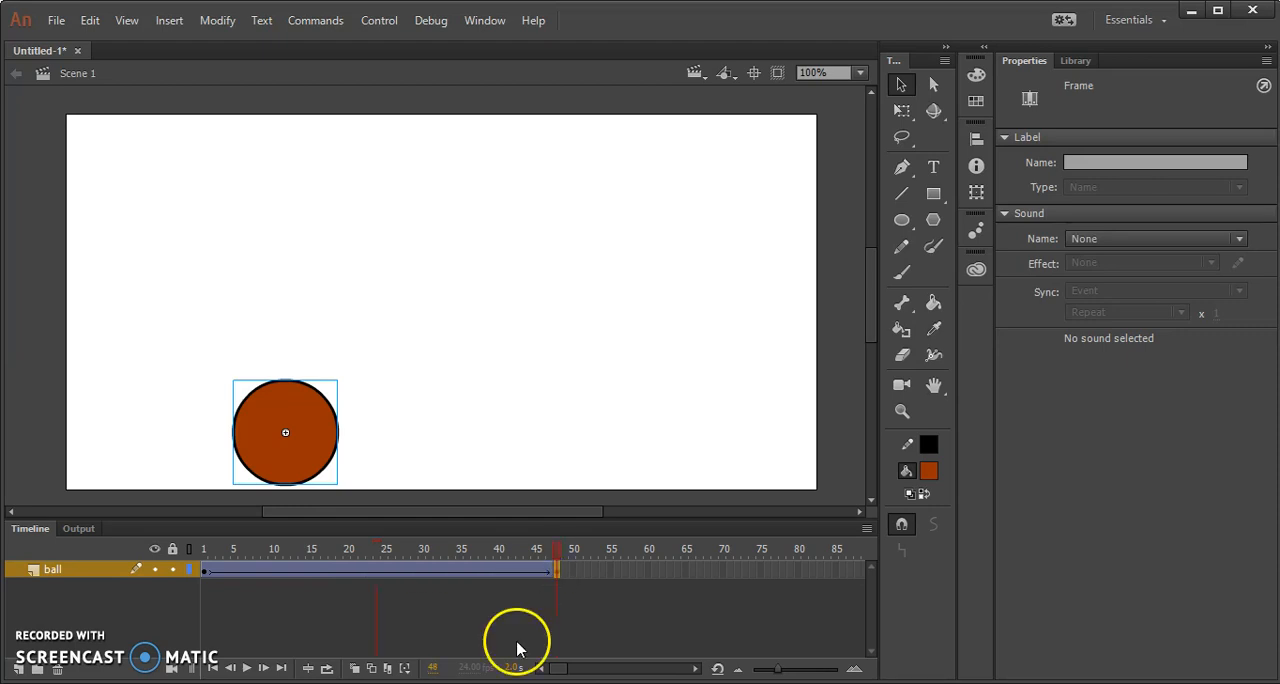
Test the movie again to check the speed of the 48-frame ball drop, and close the preview.
key(ctrl+Return)
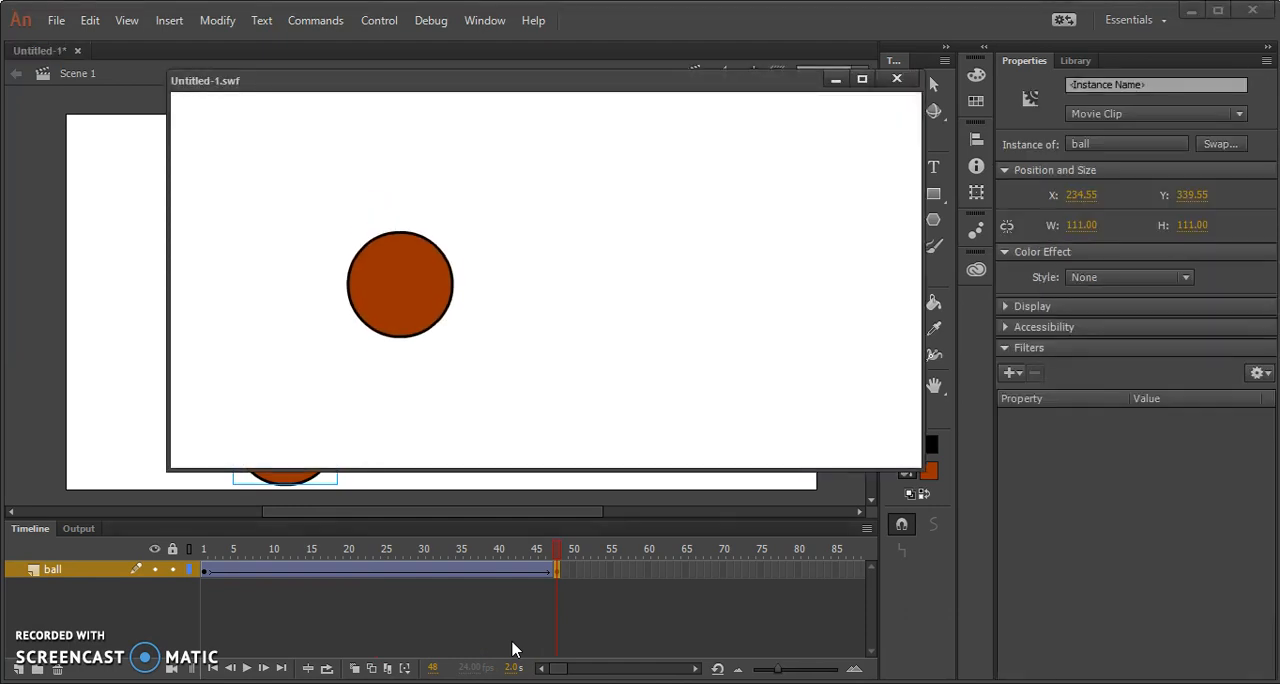
click(377, 648)
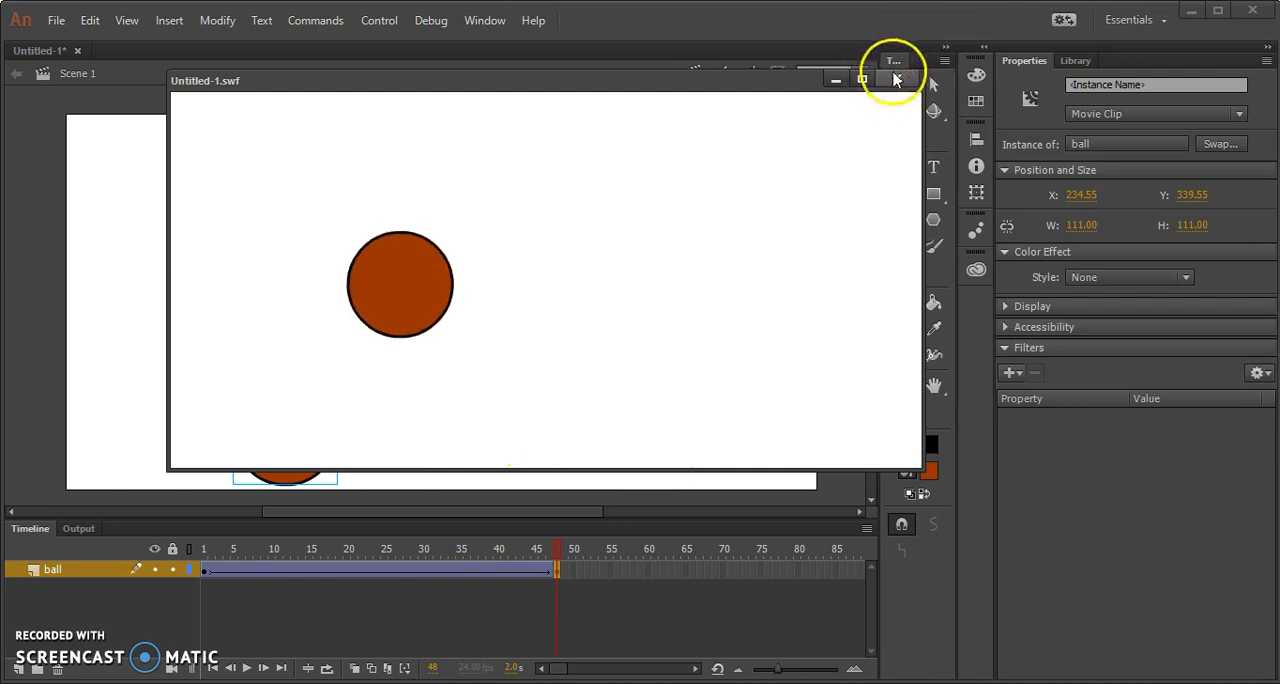
click(897, 78)
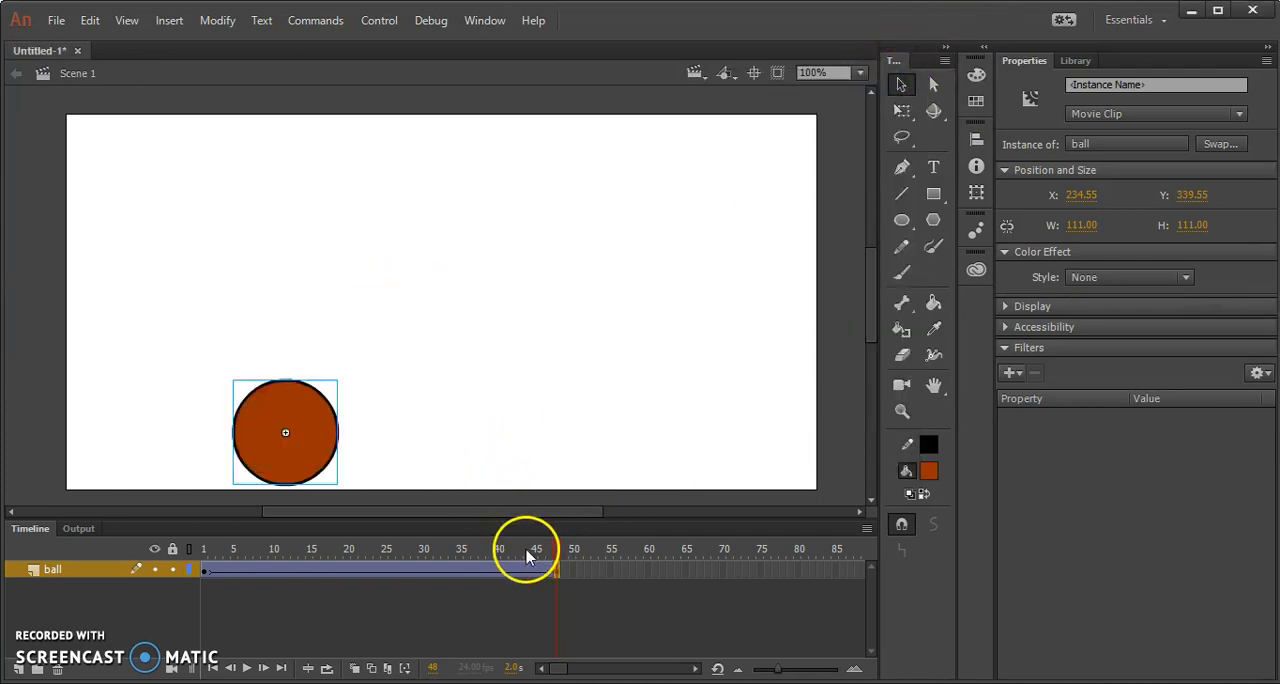